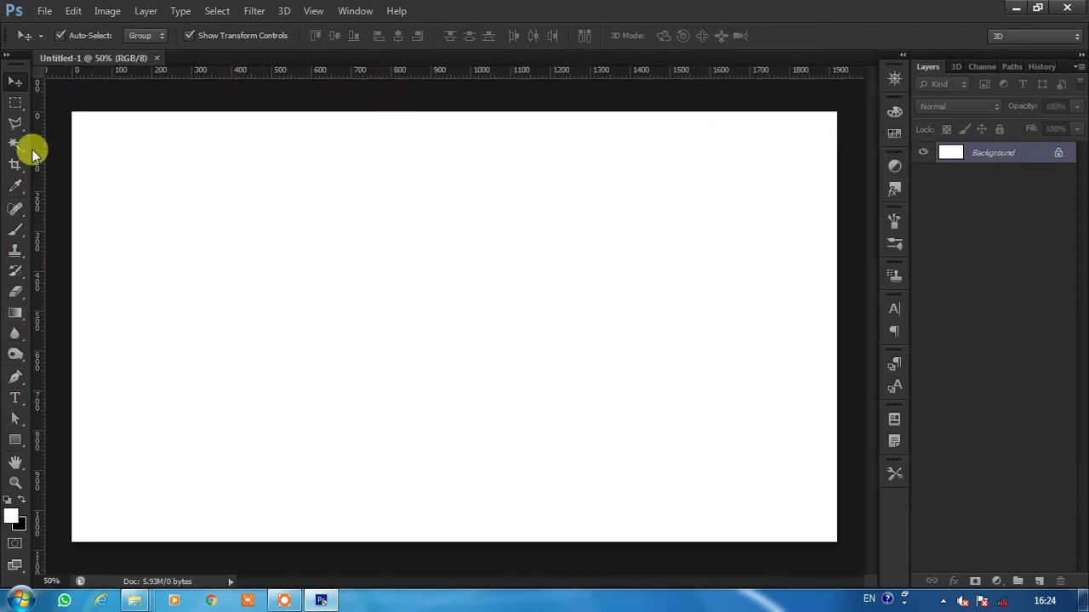
Fill the canvas with a left-to-right cyan-to-blue gradient using the Gradient tool.
drag(15, 313, 54, 309)
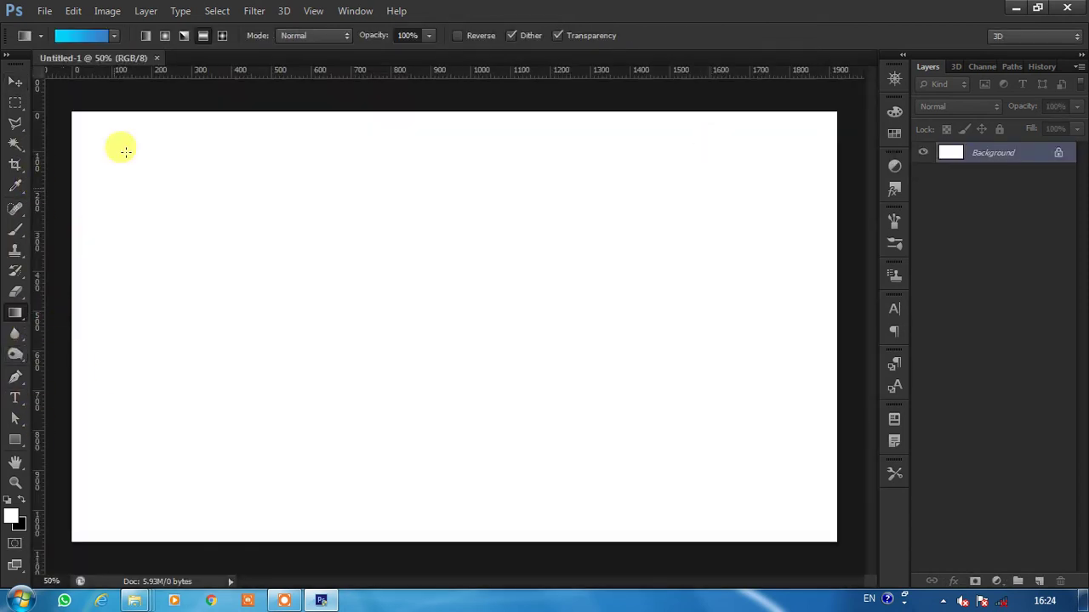
drag(118, 351, 745, 345)
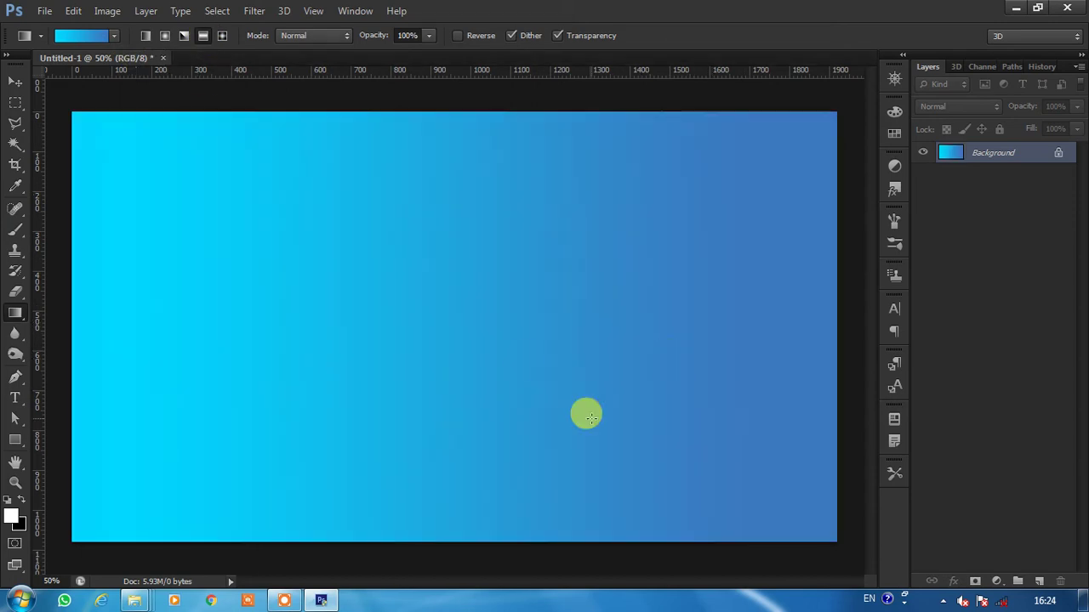
Type the word CANON in white, placed left of centre on the canvas.
click(12, 83)
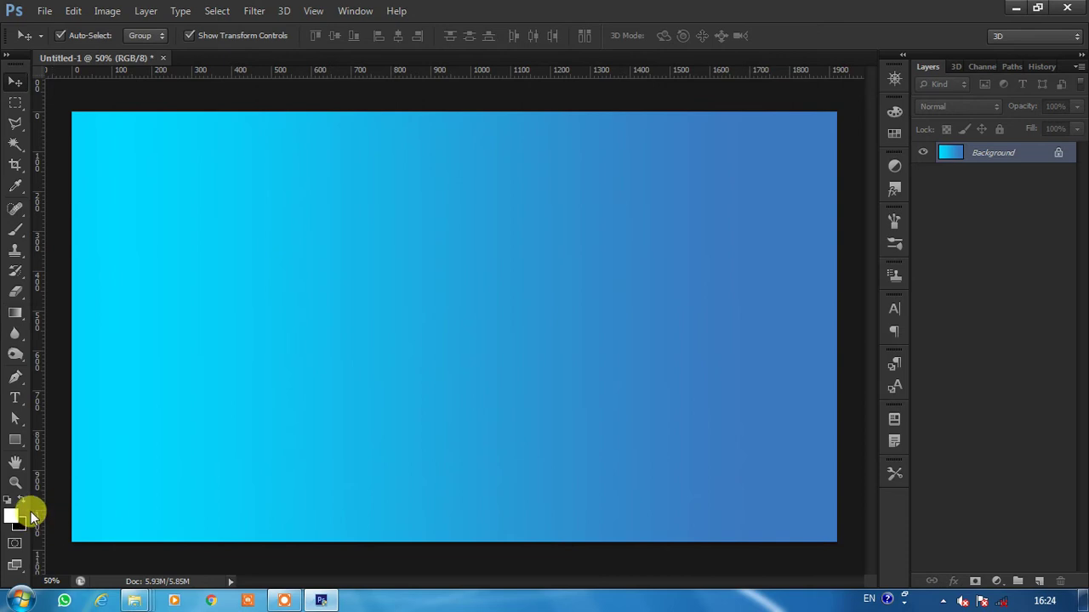
click(14, 397)
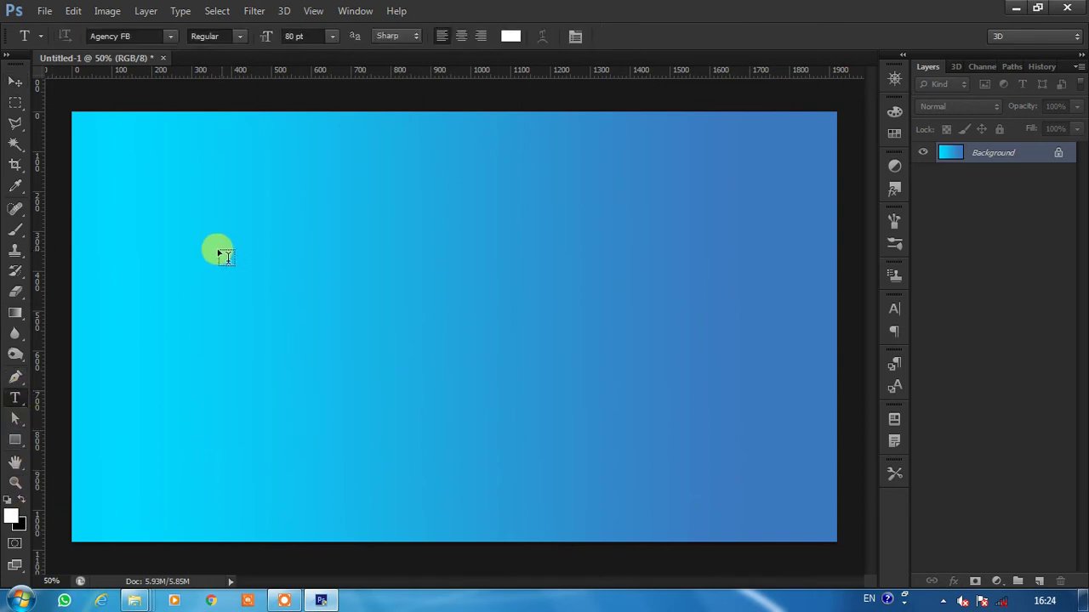
click(227, 316)
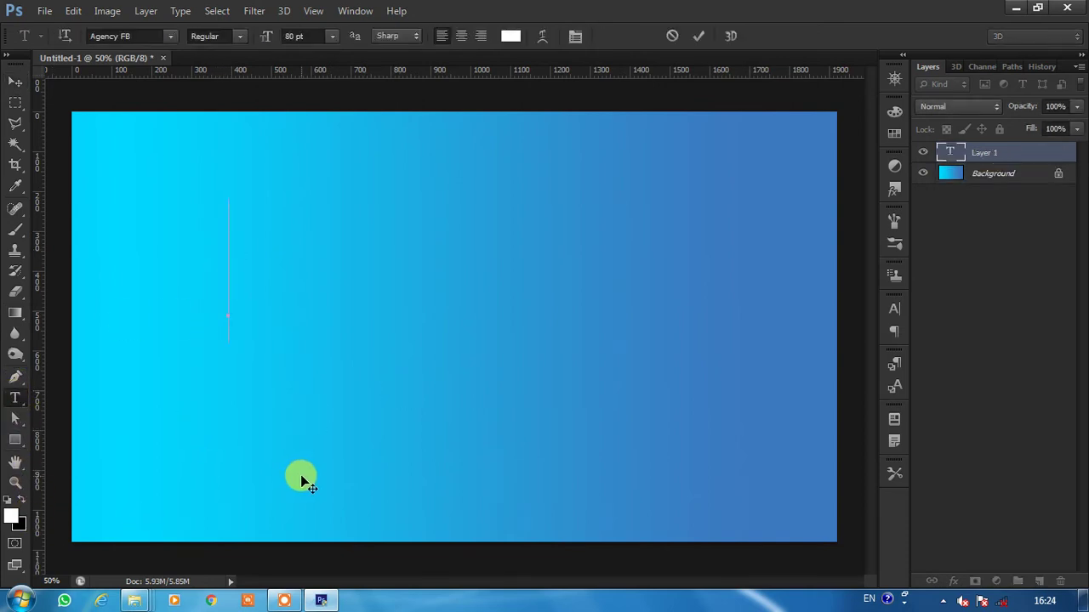
text(CA)
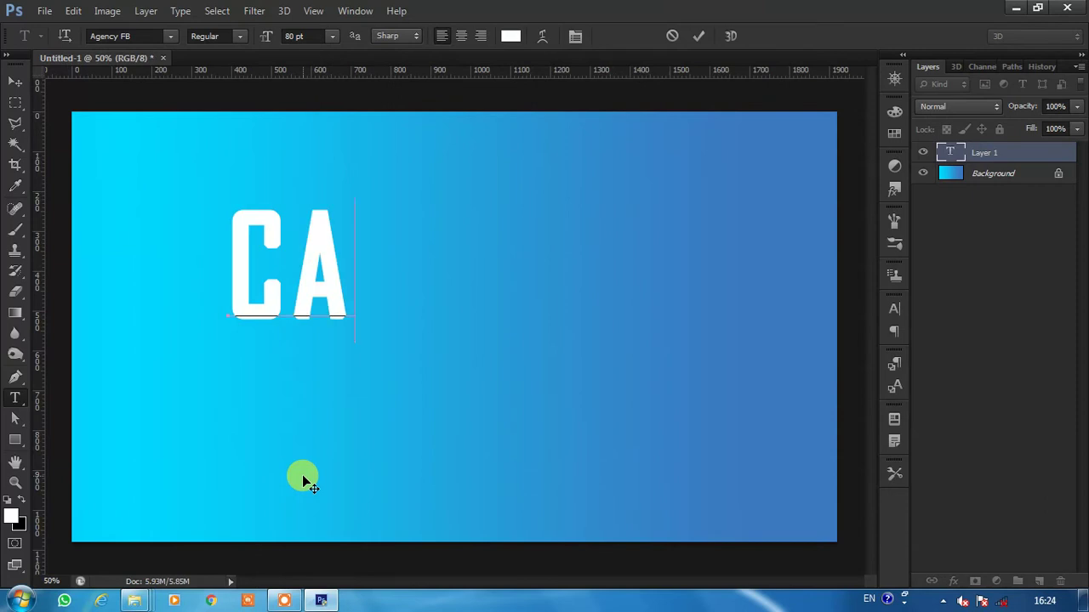
text(NON)
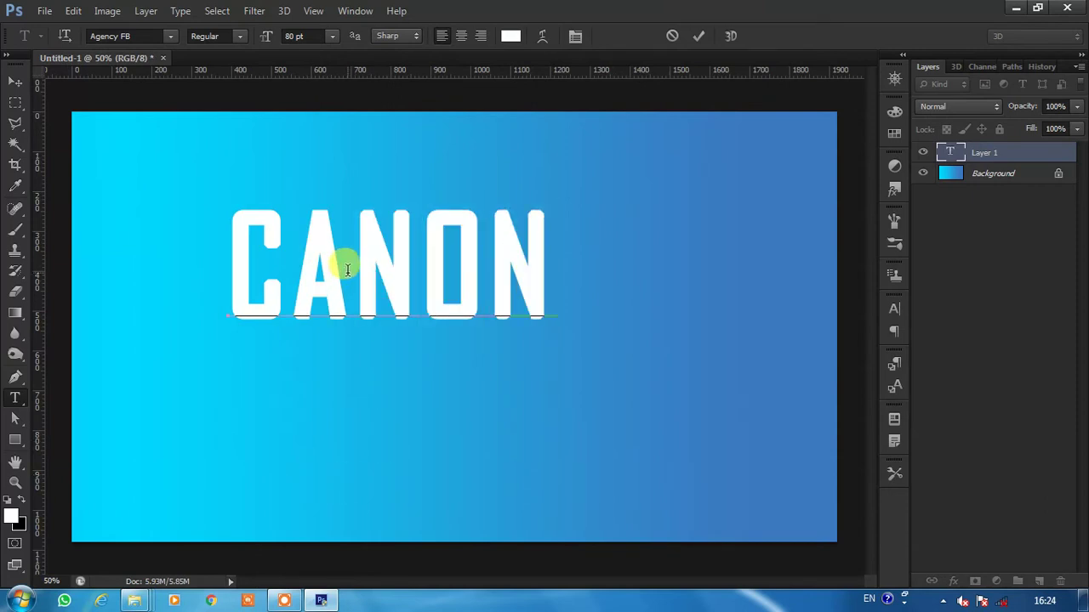
click(14, 81)
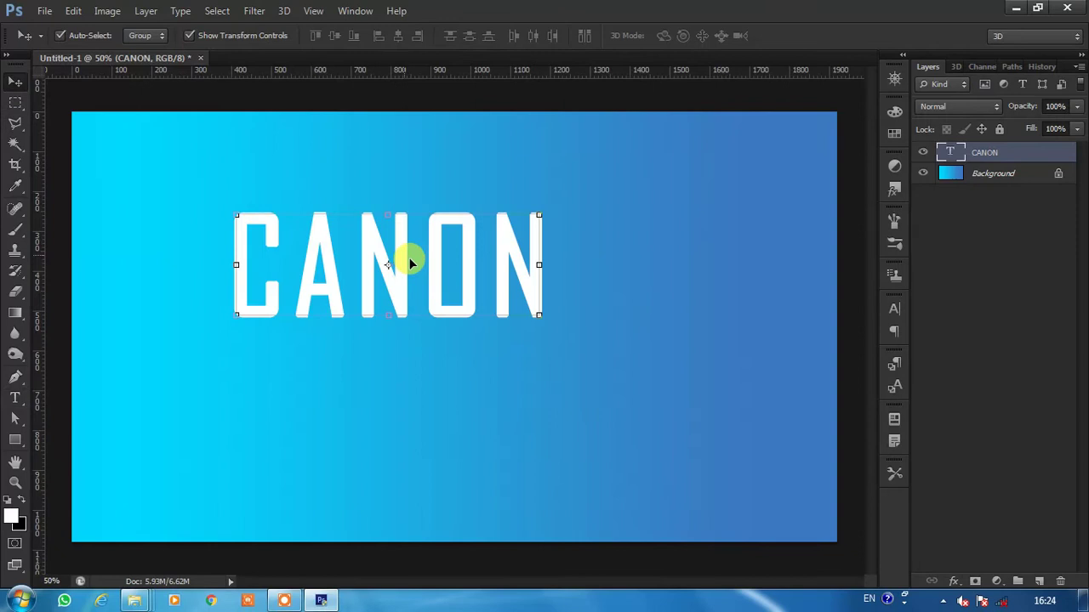
Scale up the CANON text and centre it horizontally on the canvas.
key(ctrl+t)
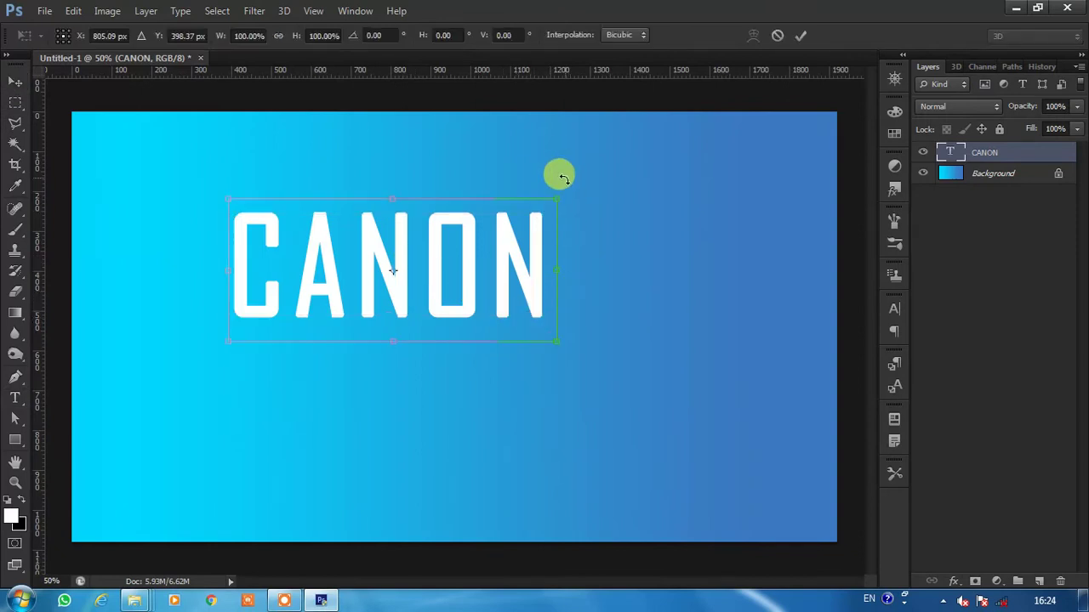
drag(555, 196, 603, 153)
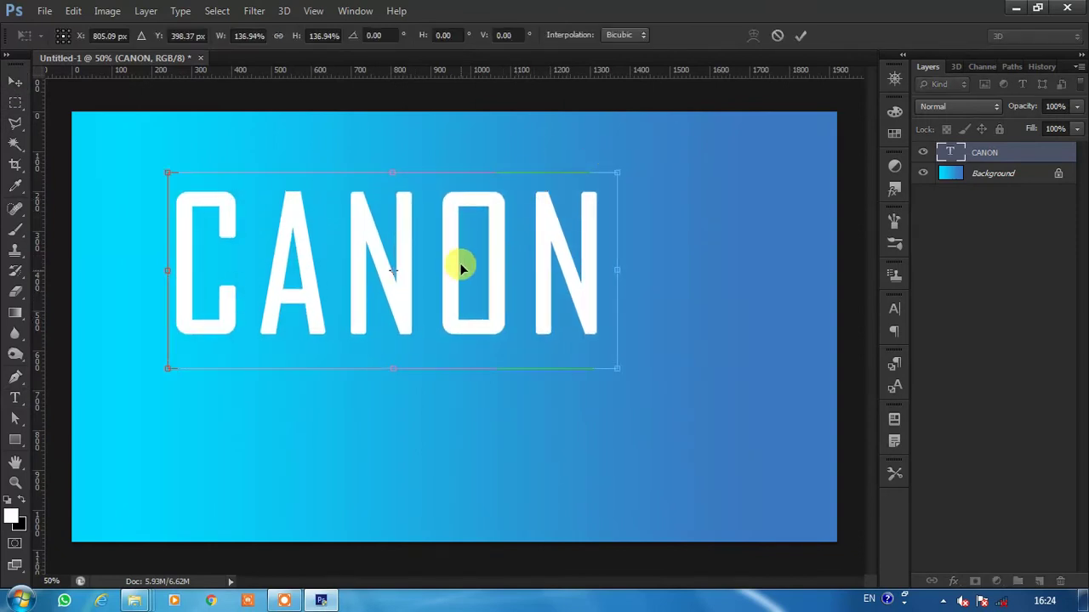
drag(496, 180, 545, 244)
click(801, 34)
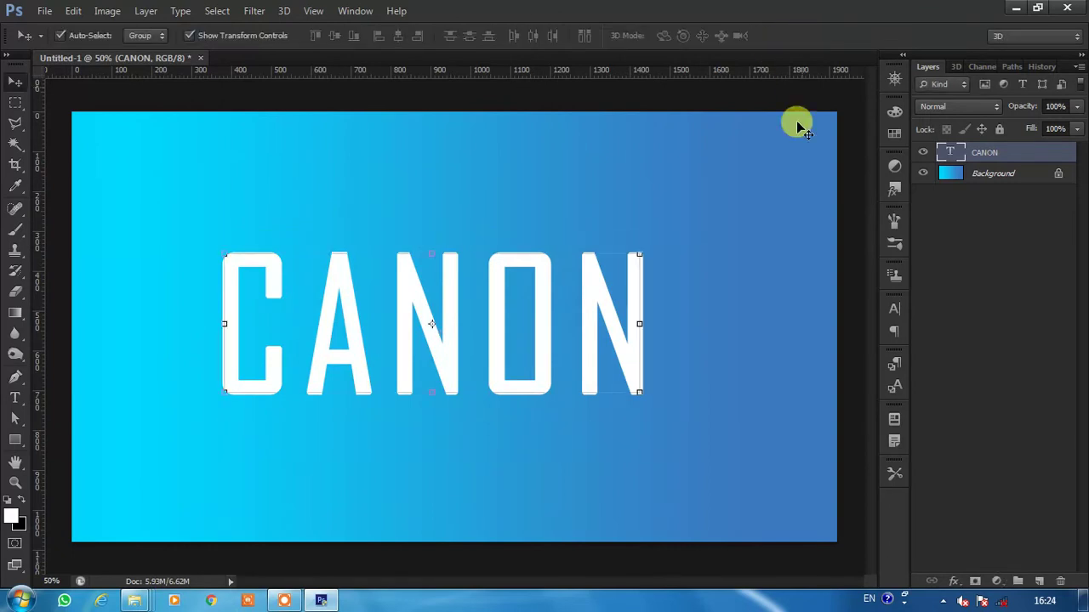
key(ctrl+a)
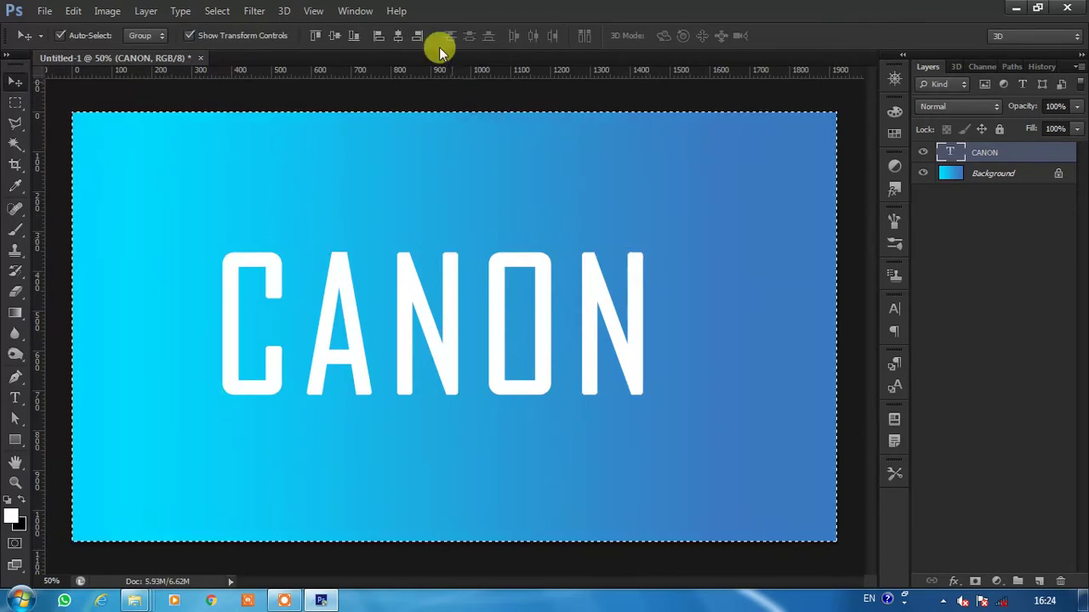
click(400, 36)
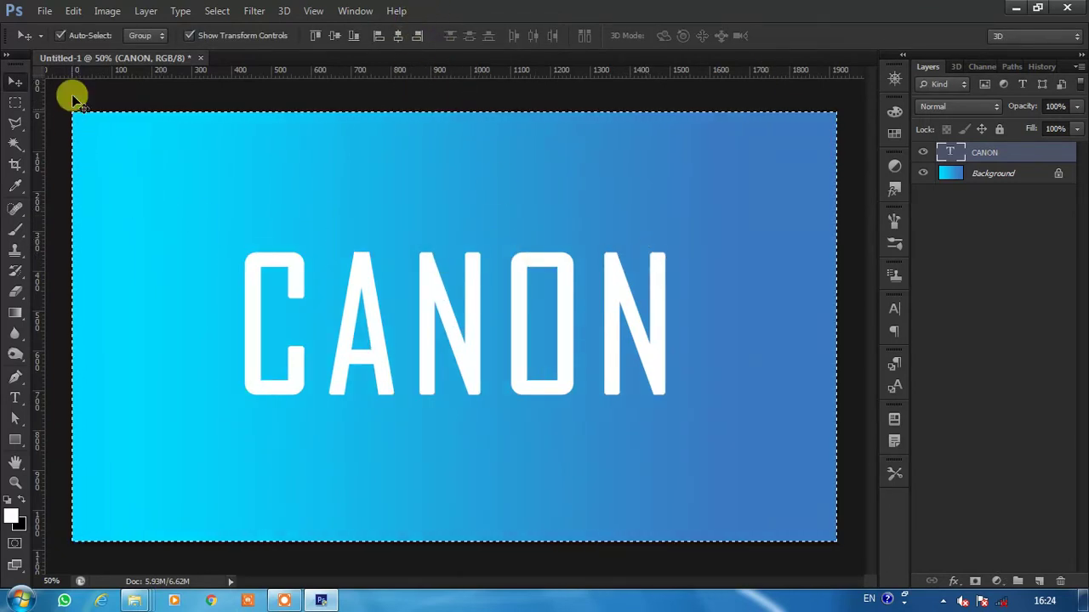
key(ctrl+d)
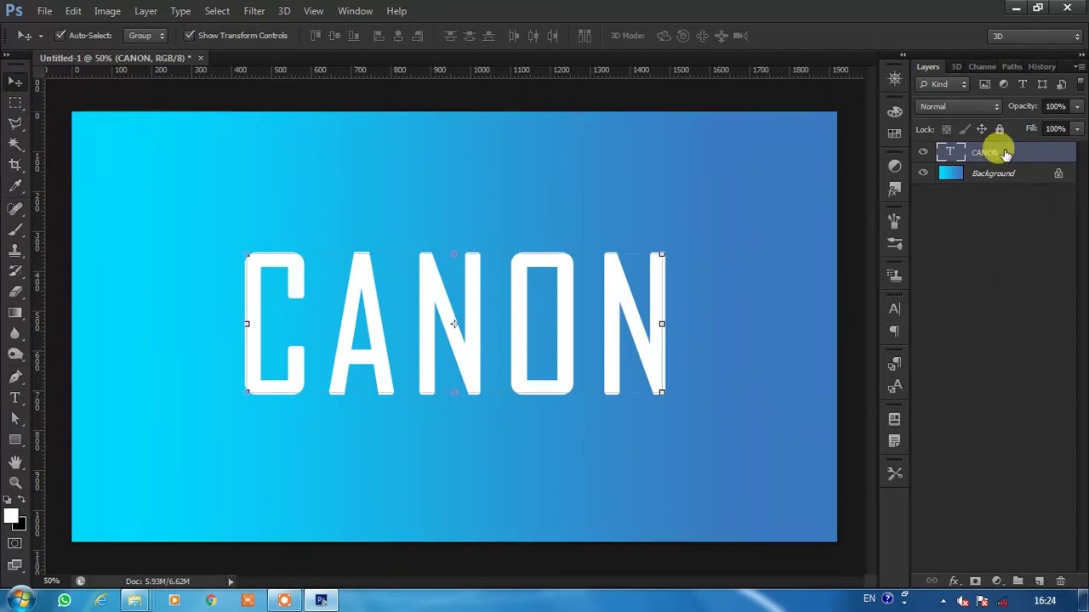
Rasterize the CANON type and select a diagonal cut region over the C and A.
right_click(1005, 153)
click(753, 220)
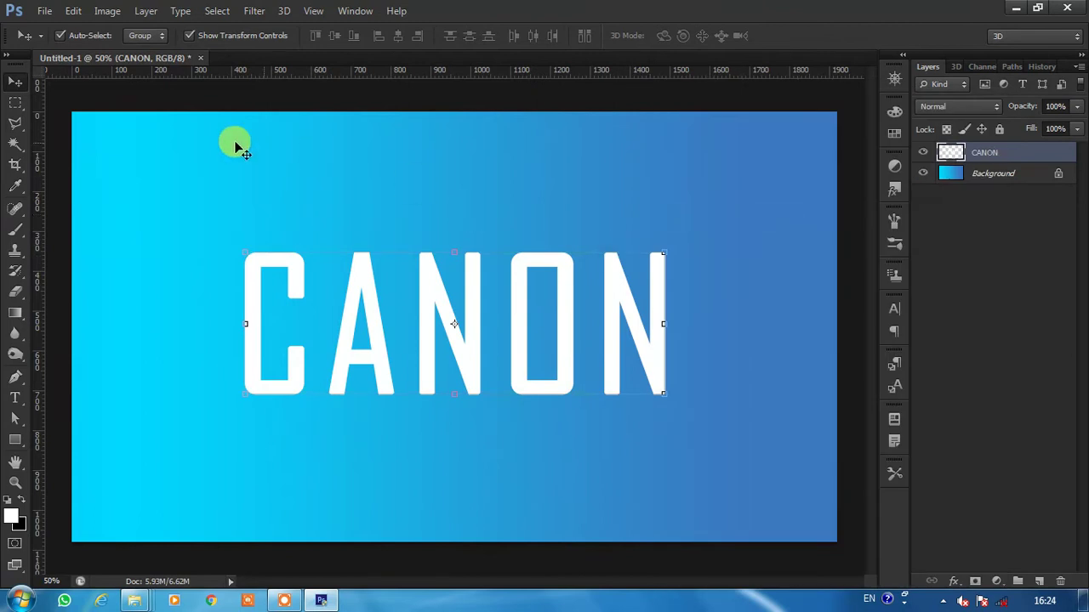
click(15, 123)
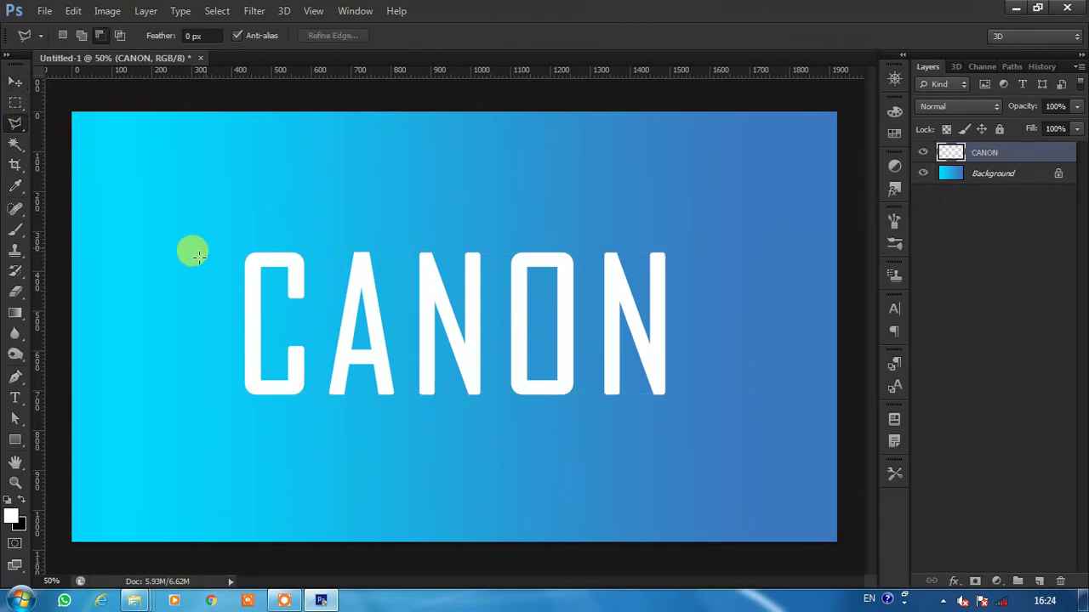
click(222, 422)
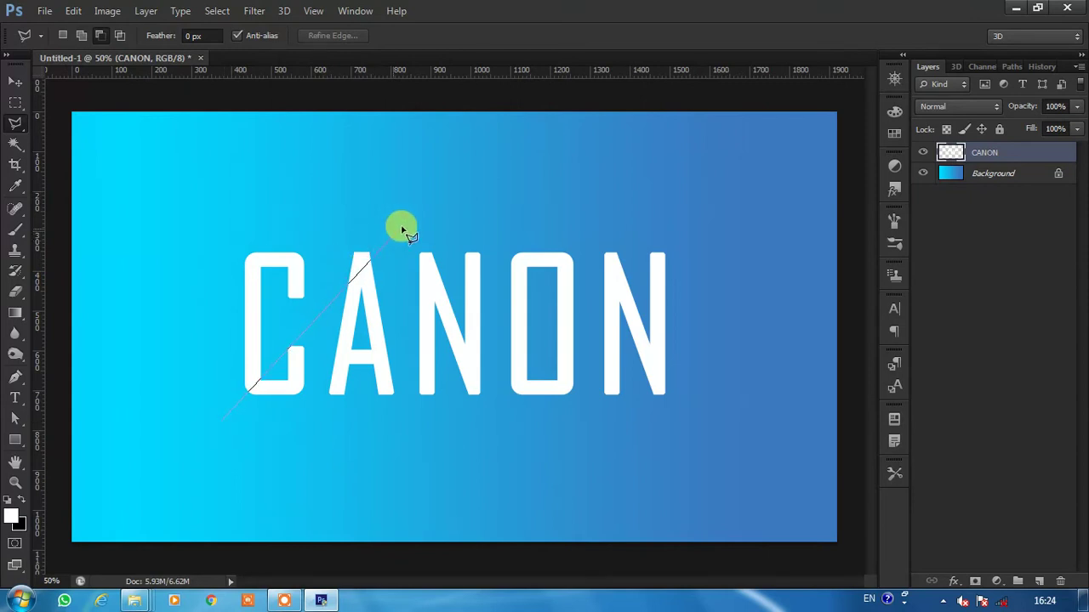
click(401, 227)
click(204, 193)
click(179, 336)
click(226, 423)
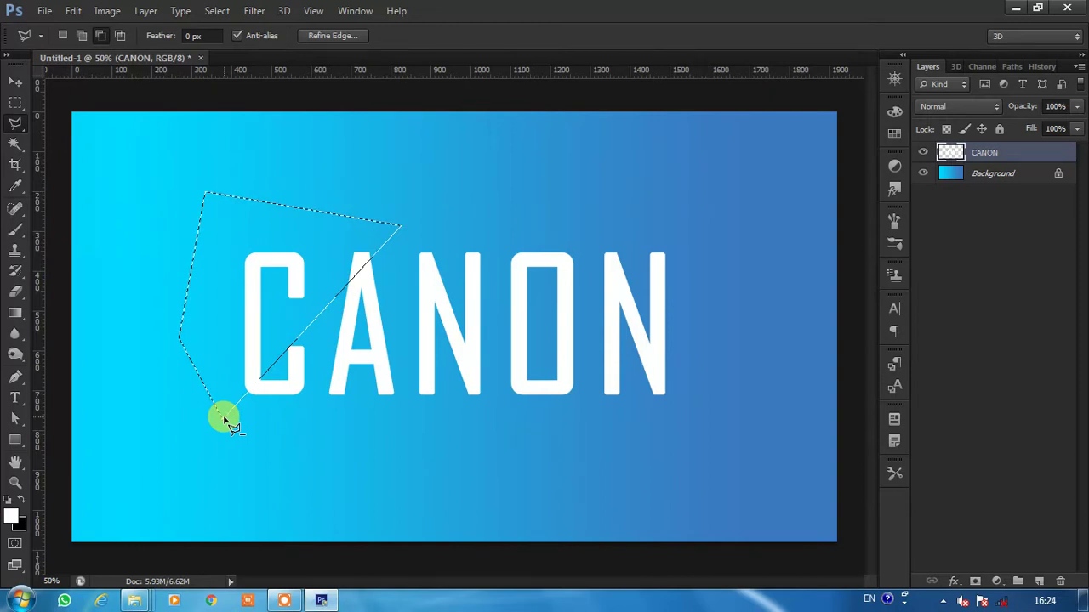
Shift the cut C-and-A piece slightly upward and clear the selection.
click(19, 85)
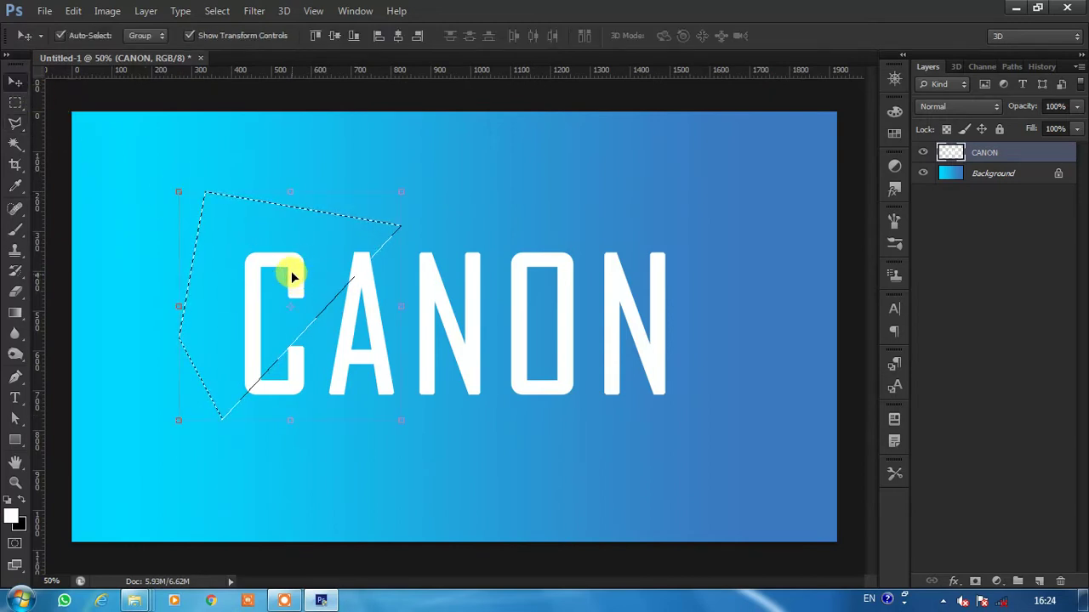
drag(292, 268, 301, 248)
key(ctrl+d)
click(341, 202)
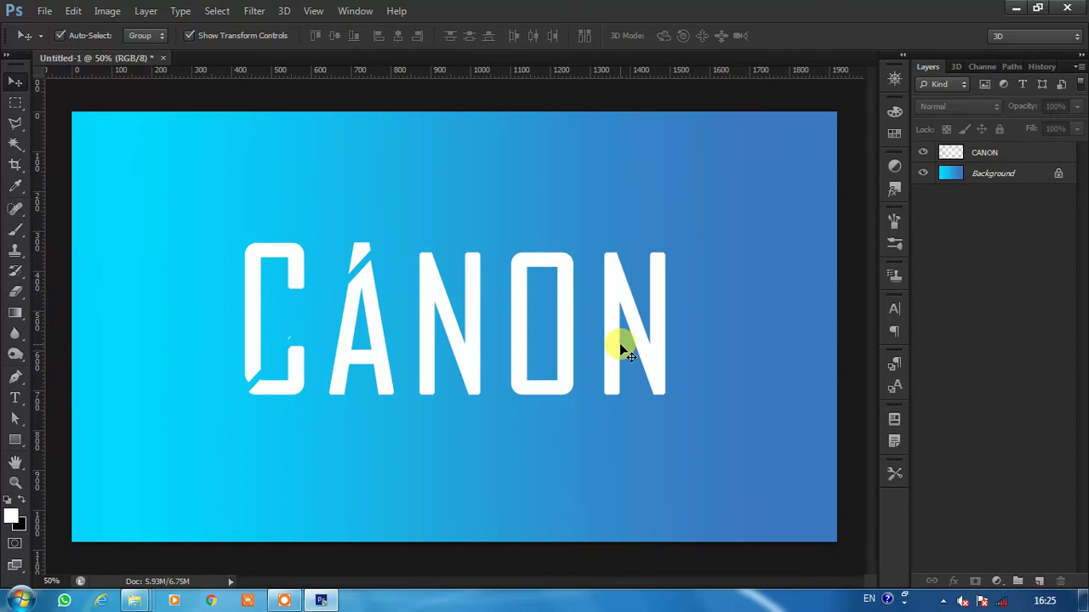
On the CANON layer, select a second diagonal cut region over the O and N.
click(980, 161)
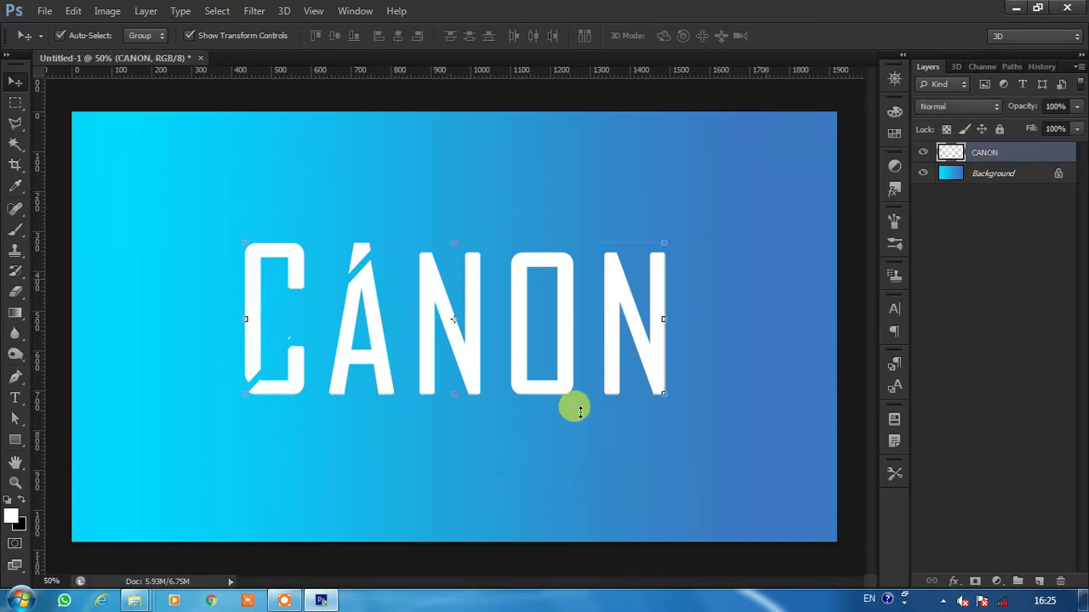
click(15, 123)
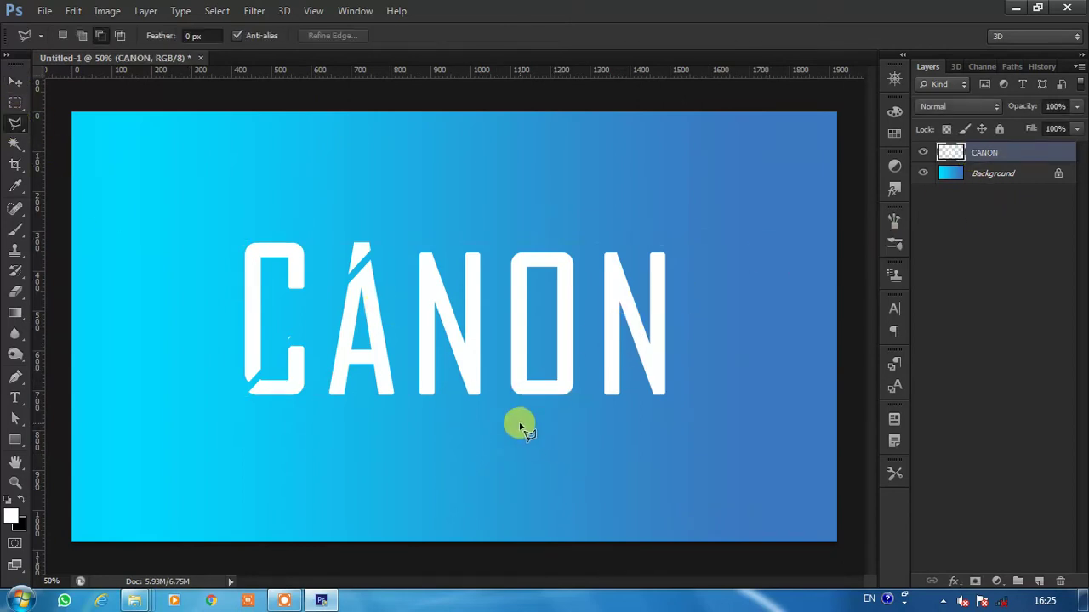
click(496, 420)
click(689, 170)
click(772, 280)
click(705, 454)
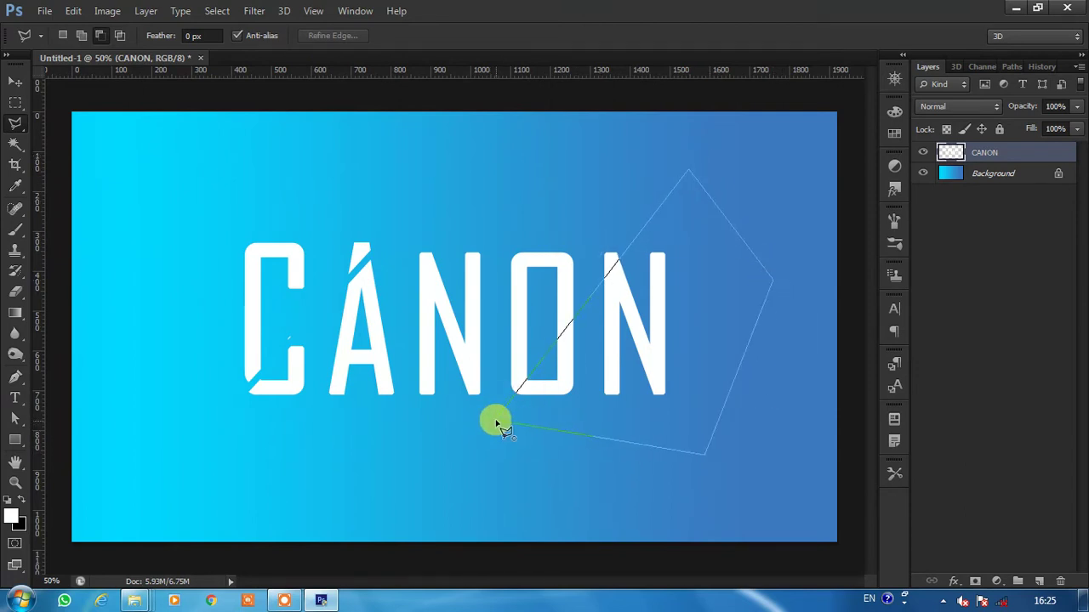
click(498, 423)
Nudge the cut O-and-N piece down, then reselect the CANON layer.
click(16, 82)
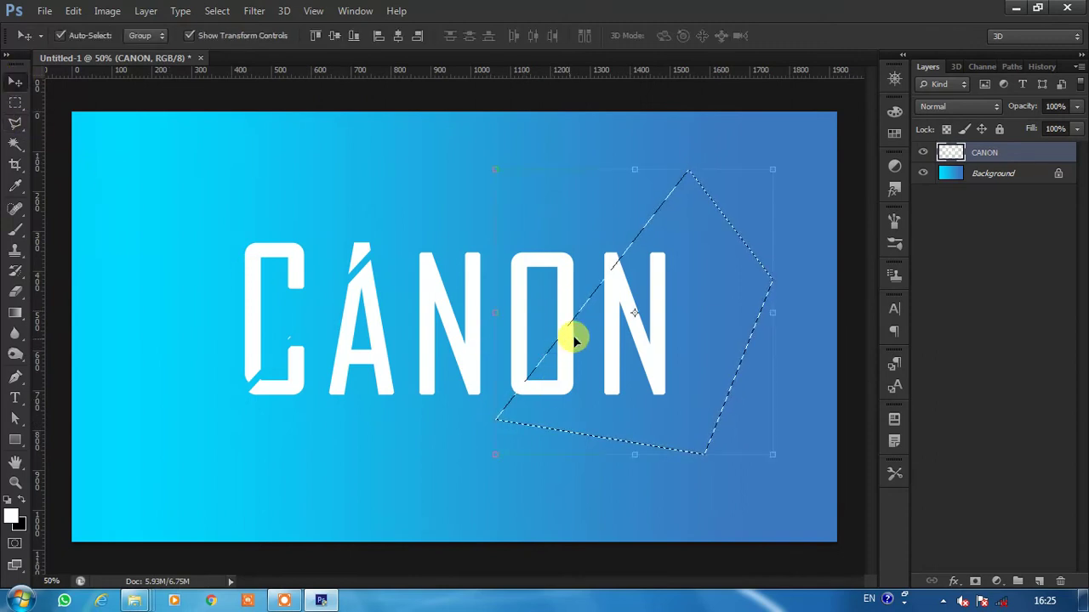
drag(620, 302, 621, 308)
click(666, 250)
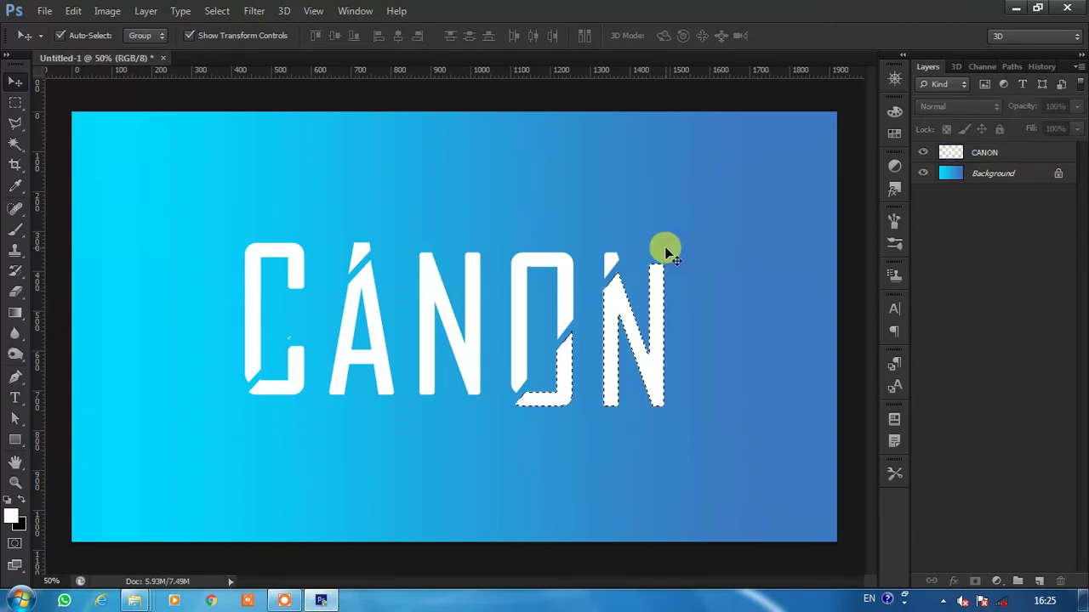
click(1010, 158)
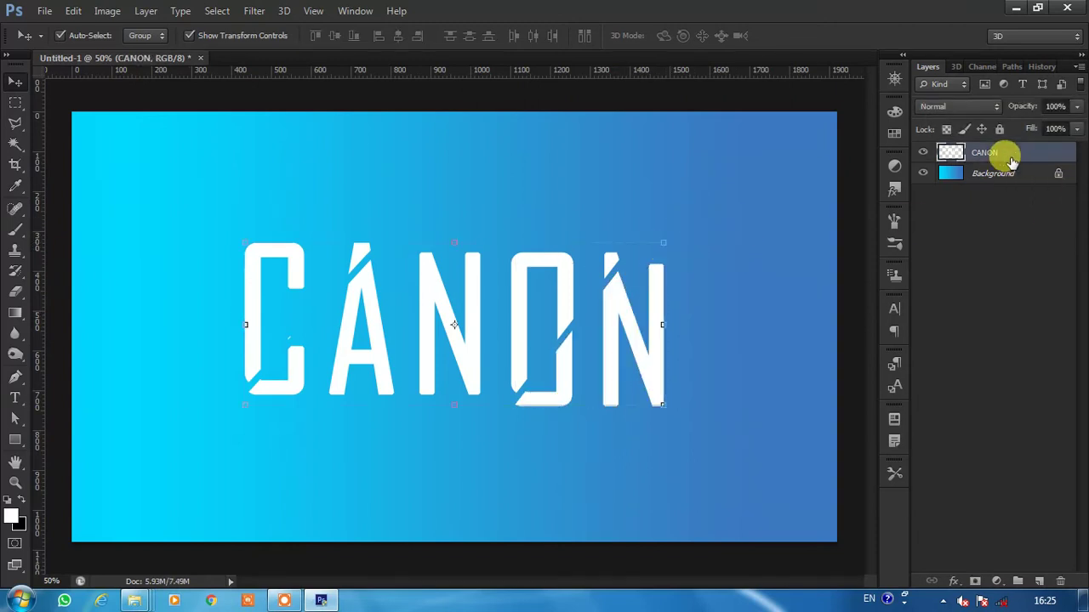
Duplicate the CANON layer, hide the original and work on CANON copy.
key(ctrl+j)
key(ctrl+j)
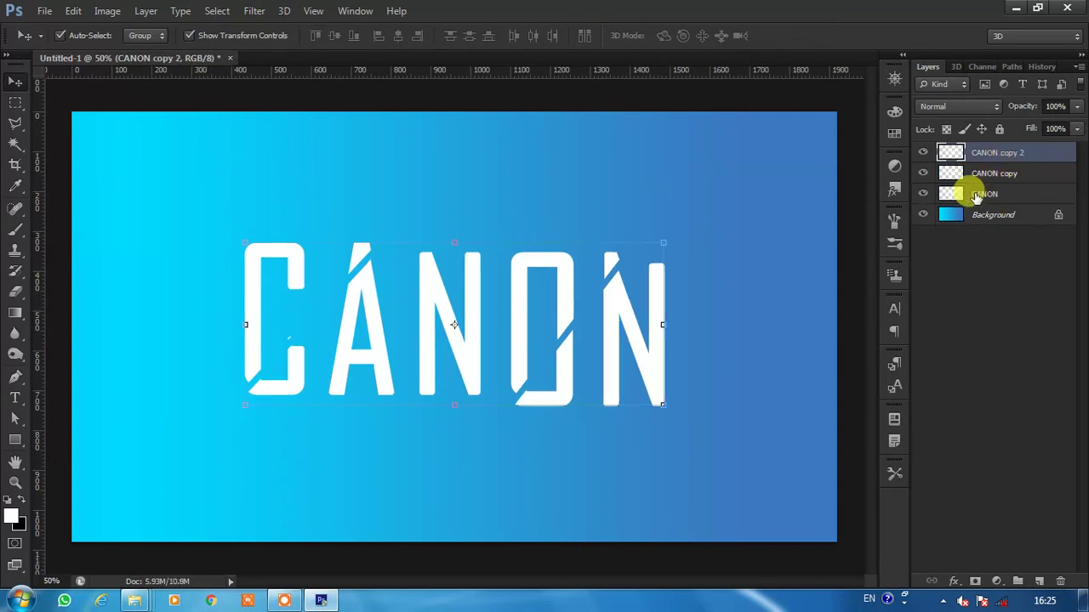
click(923, 194)
click(982, 176)
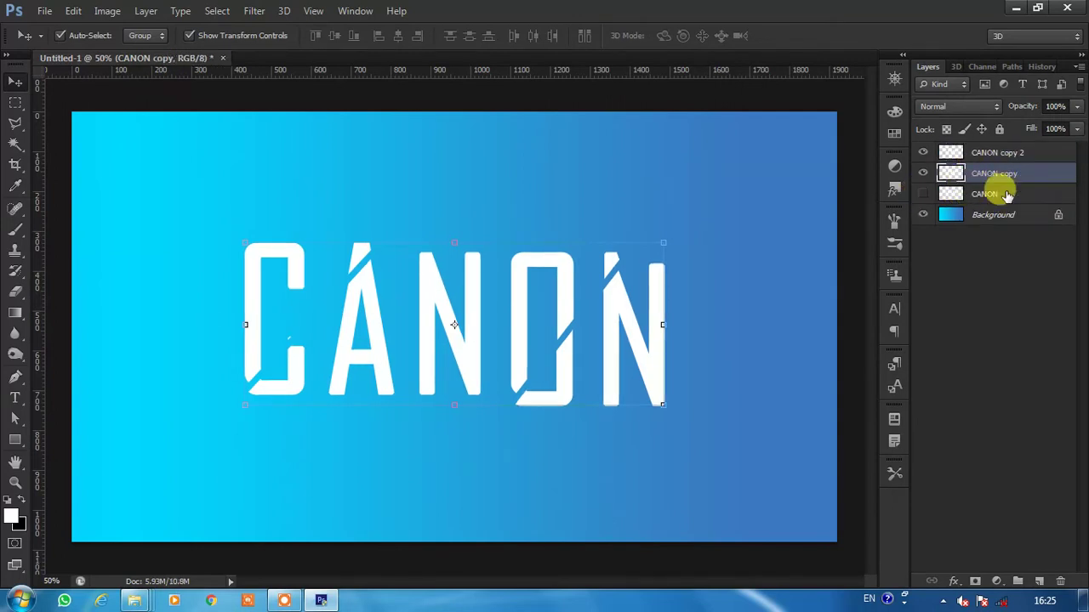
Erase the letters left of the diagonal cut through the O from CANON copy.
click(15, 124)
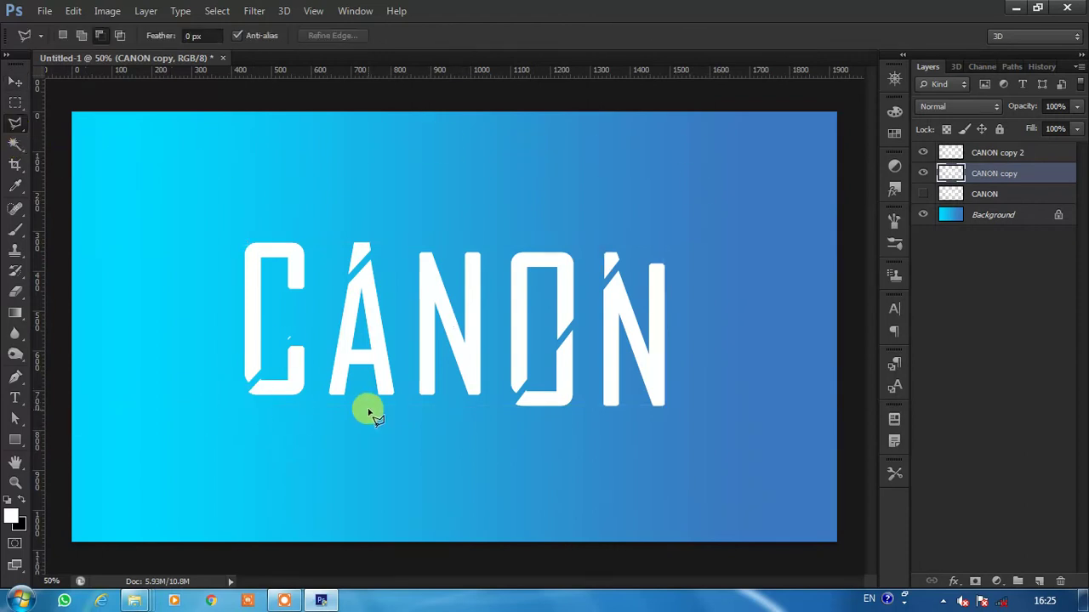
click(501, 424)
click(643, 233)
click(221, 218)
click(155, 469)
click(501, 426)
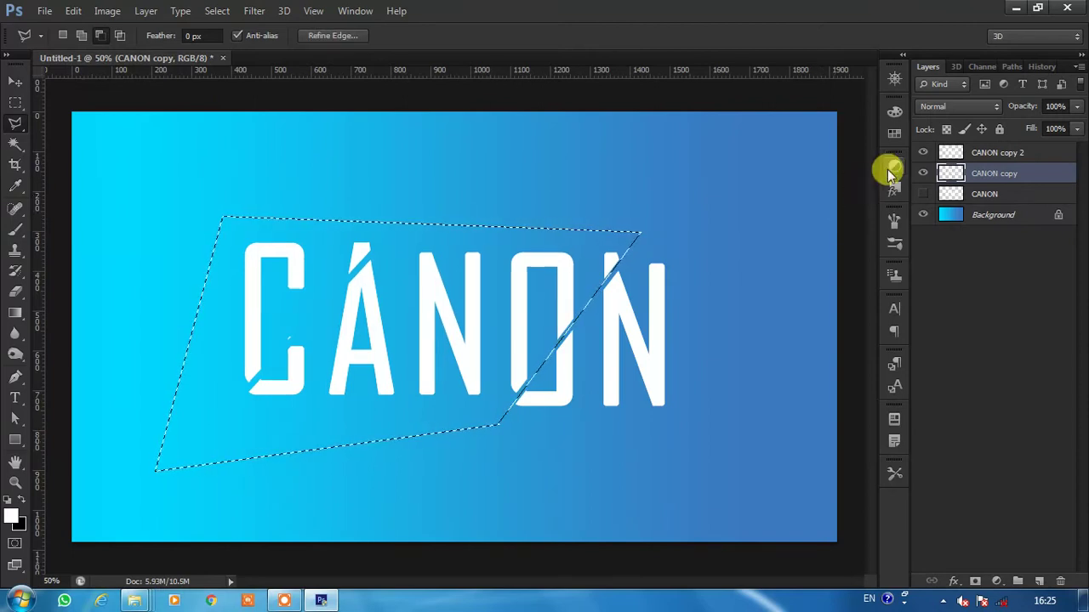
click(923, 152)
key(ctrl+d)
On CANON copy 2, select everything right of the diagonal cut through the A.
click(976, 154)
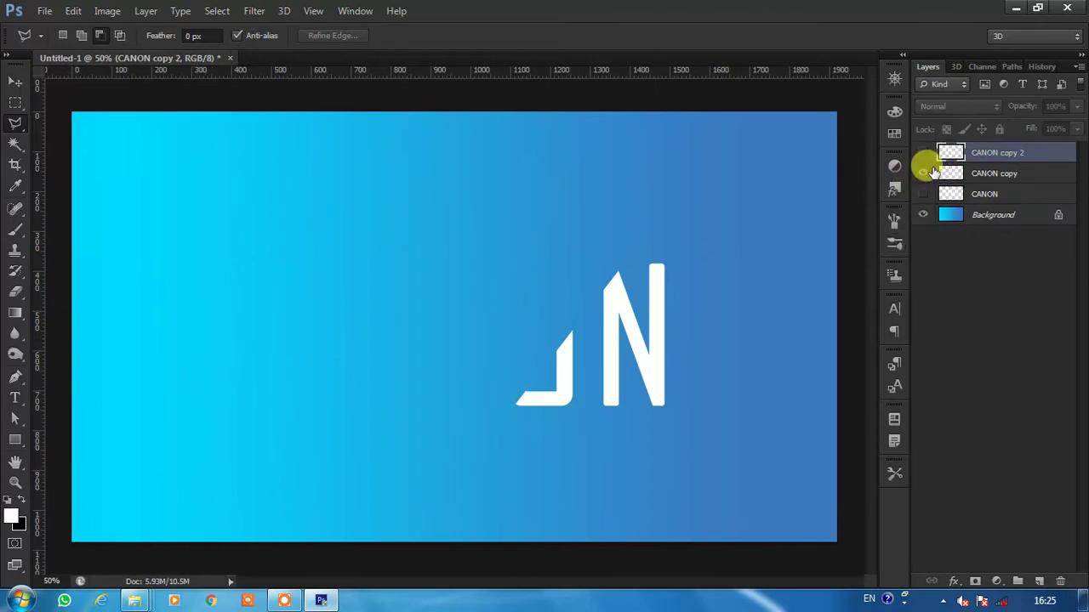
click(923, 174)
click(923, 153)
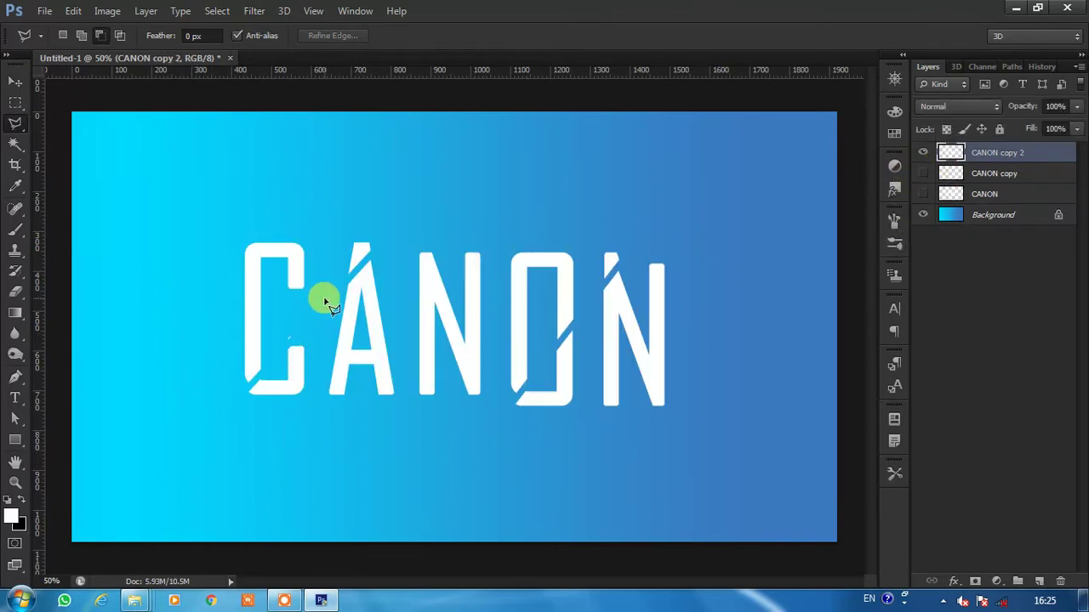
click(230, 408)
click(414, 216)
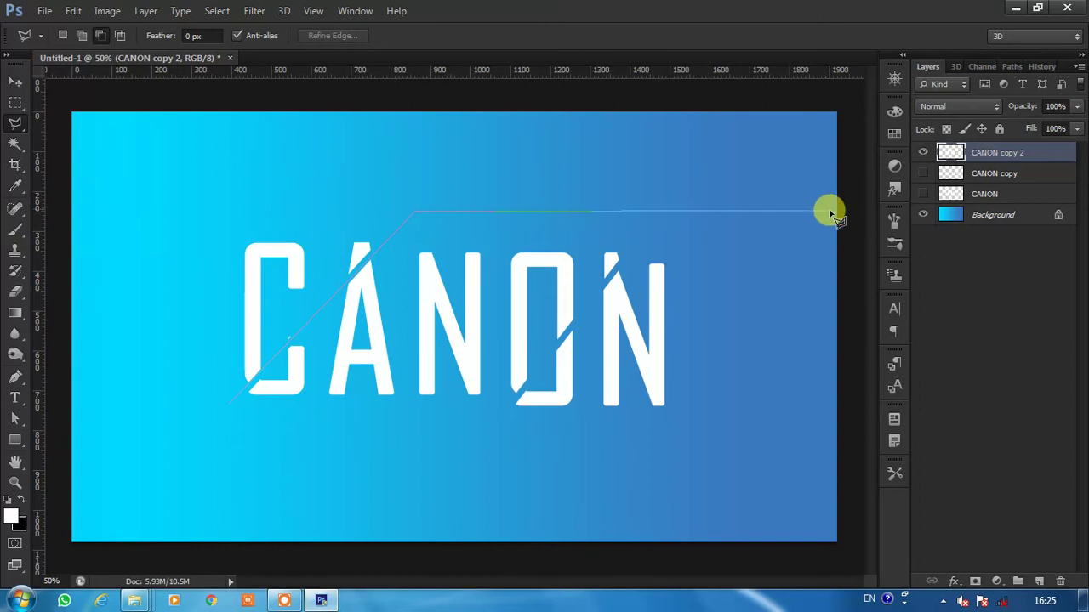
click(767, 237)
click(705, 428)
click(448, 447)
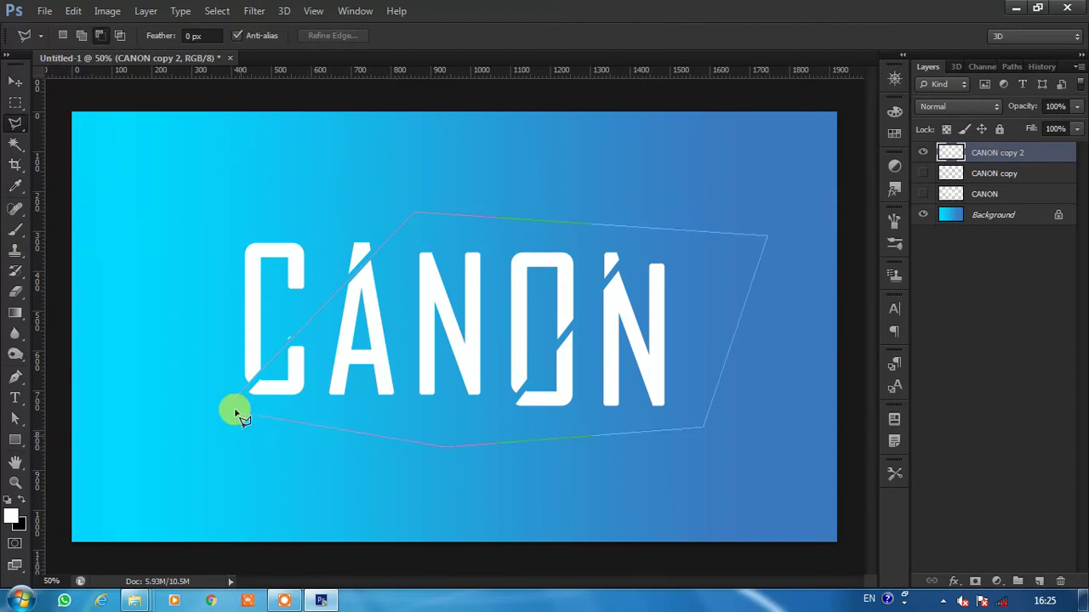
click(229, 406)
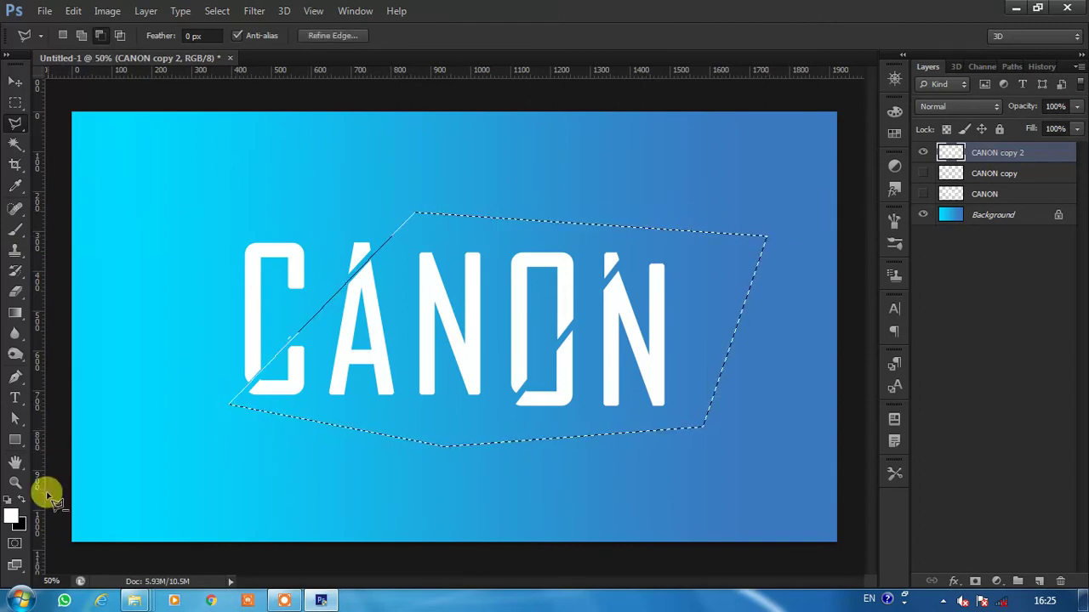
Delete the selected ANON letters, deselect, and make the CANON layers visible again.
key(Delete)
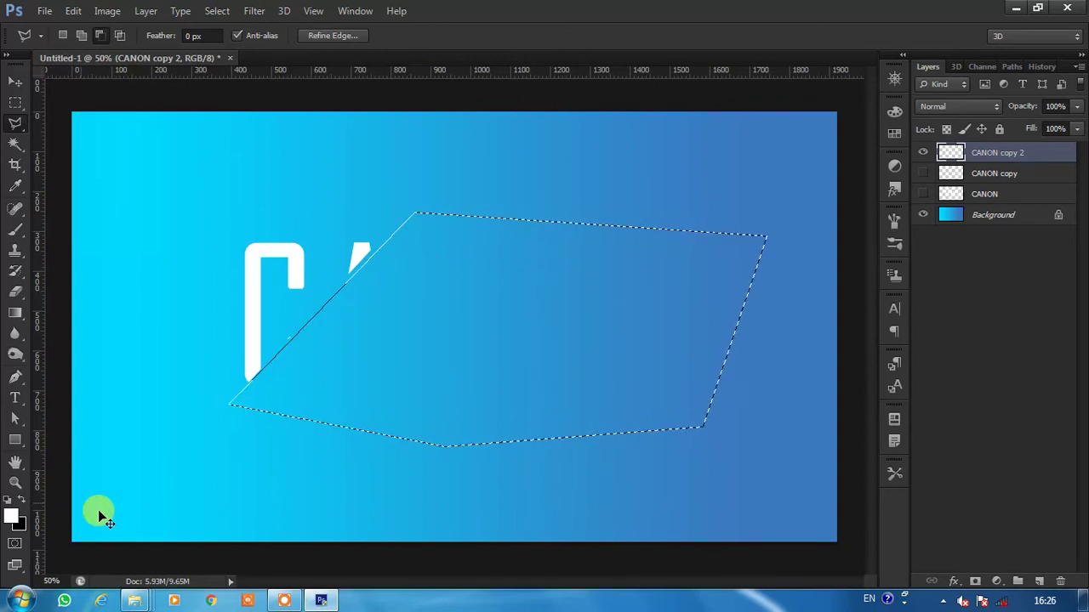
key(ctrl+d)
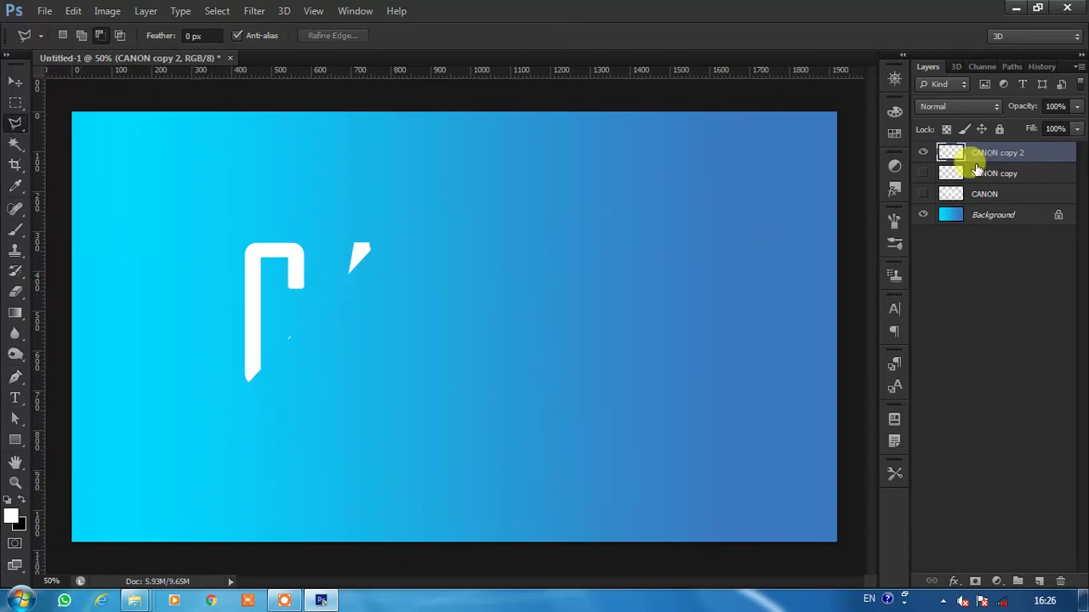
drag(923, 194, 925, 173)
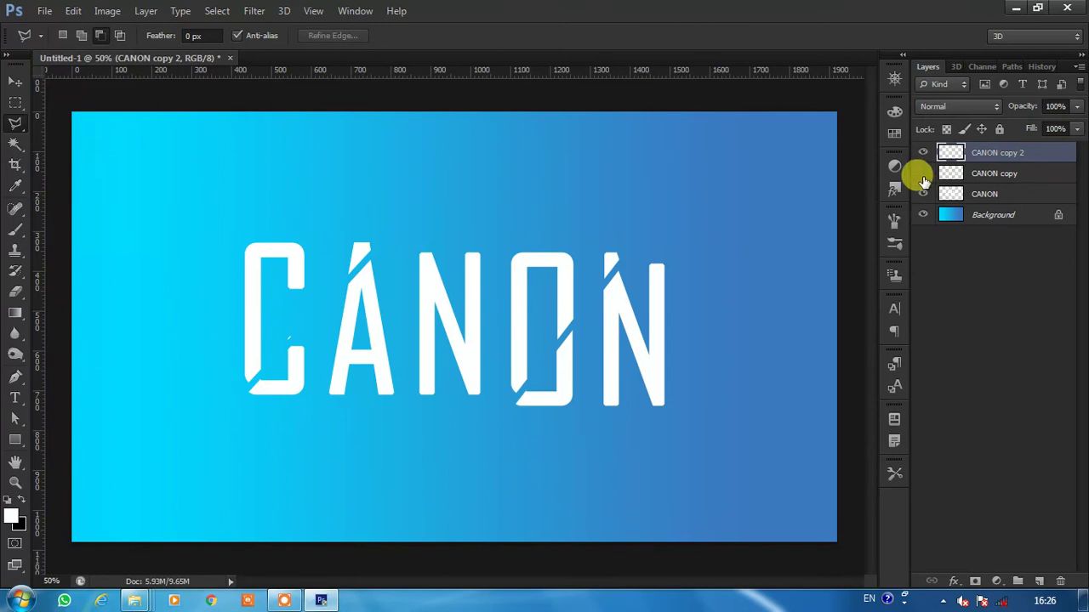
click(923, 194)
click(923, 194)
Hide the original CANON layer and duplicate the Background layer.
click(923, 194)
click(923, 194)
click(923, 194)
click(923, 194)
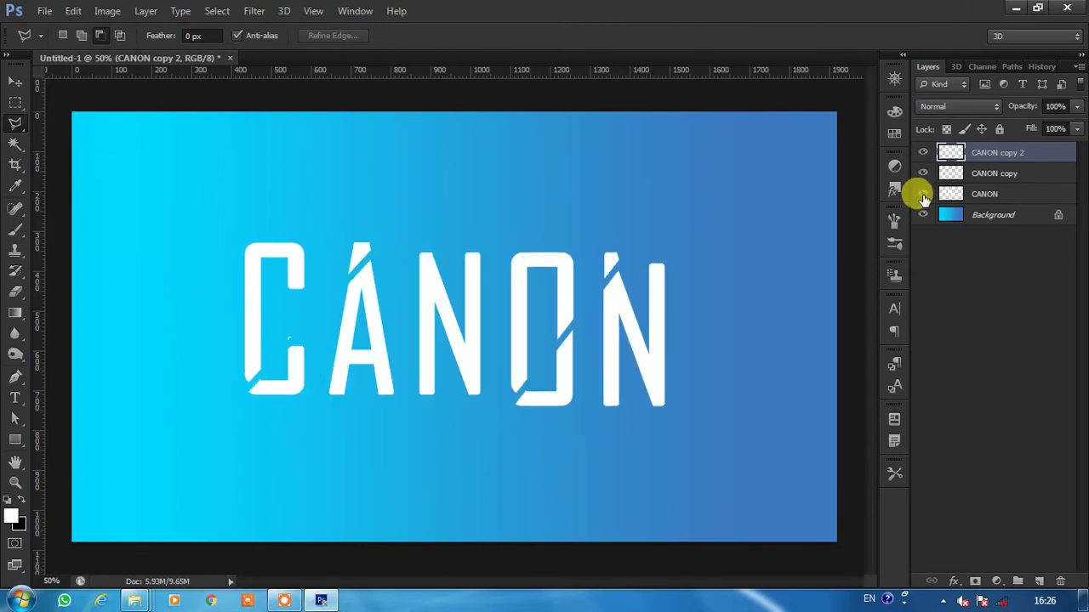
click(923, 194)
click(923, 194)
click(923, 194)
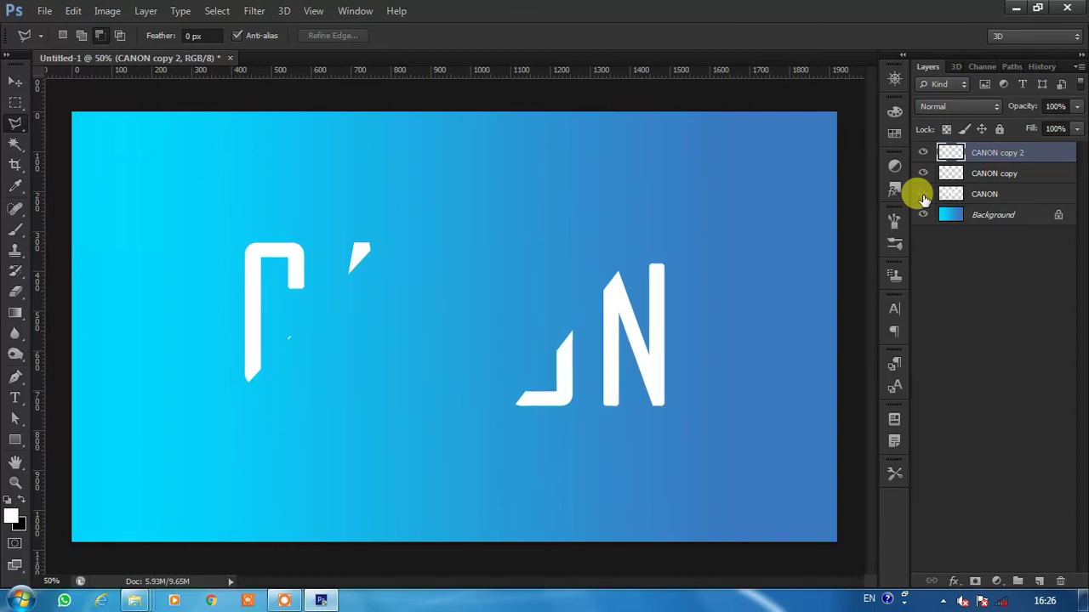
click(989, 178)
click(995, 195)
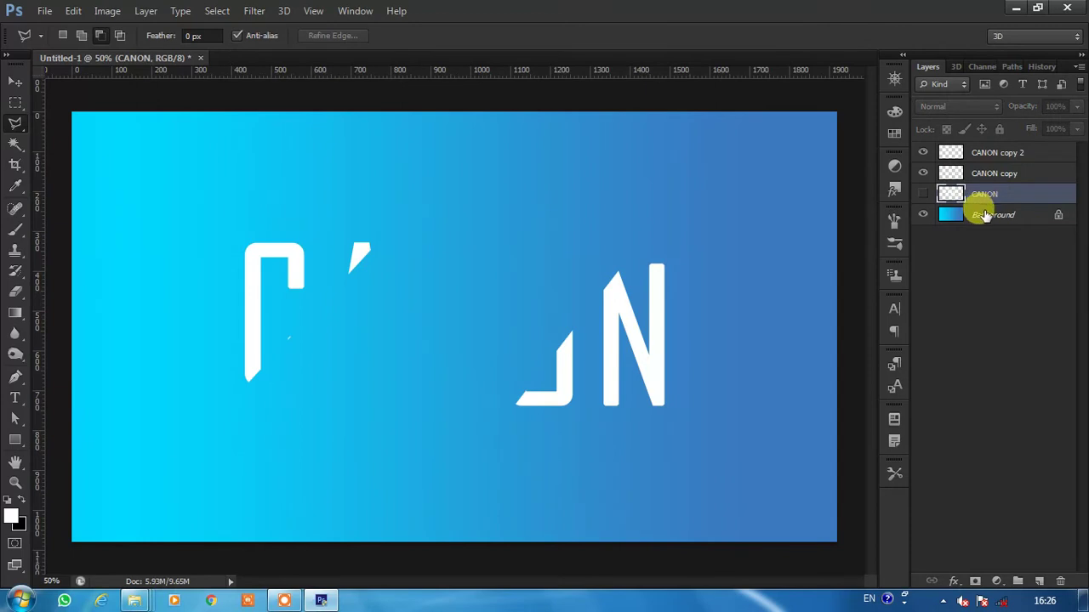
click(999, 216)
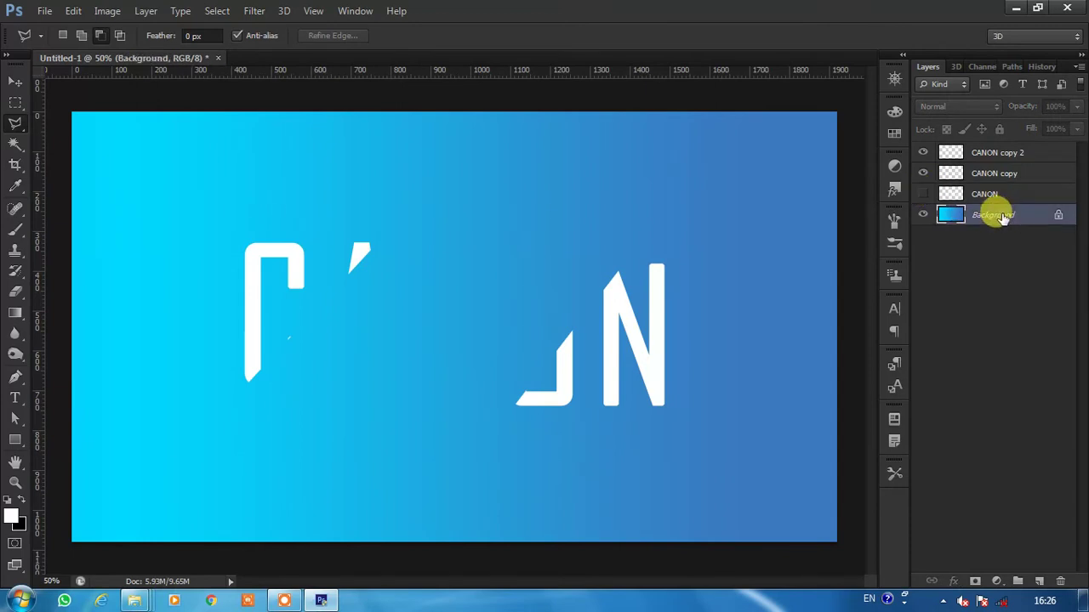
key(ctrl+j)
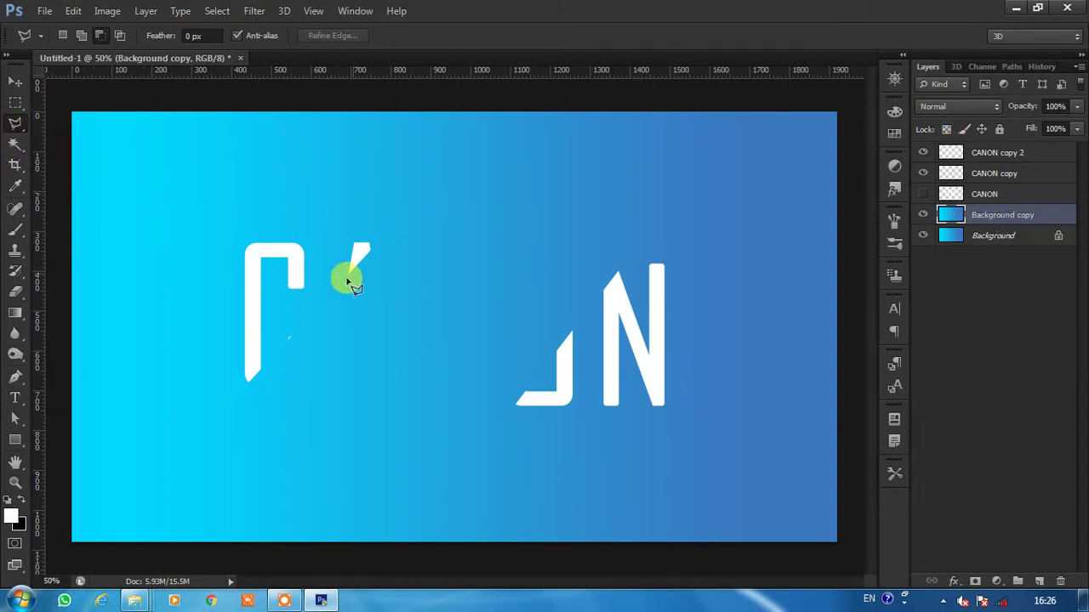
Copy the gradient area left of the first diagonal cut onto new Layer 1.
click(237, 408)
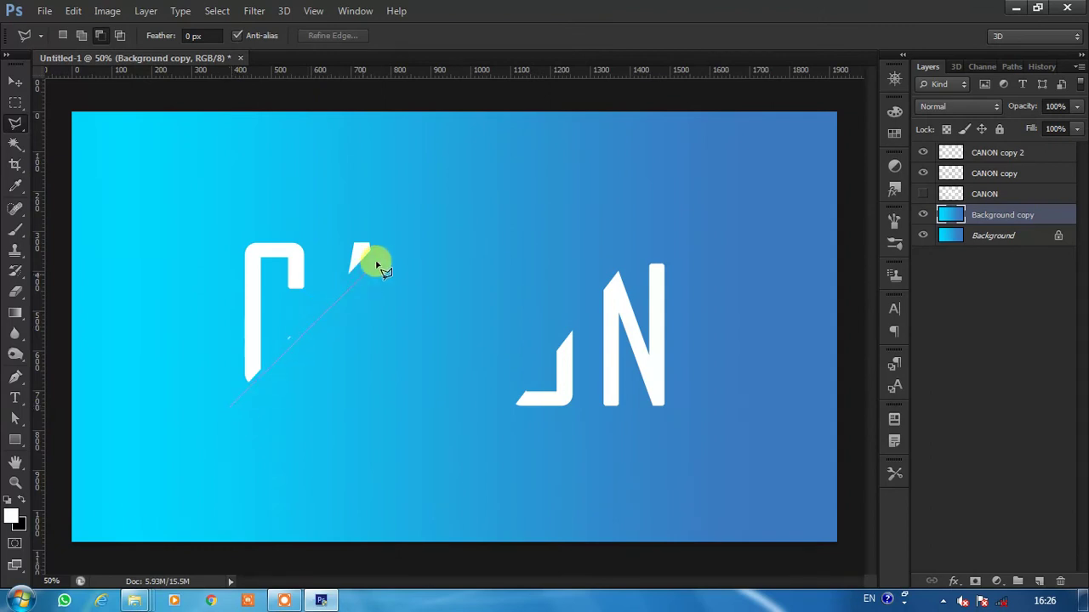
click(417, 208)
click(166, 208)
click(167, 360)
click(228, 409)
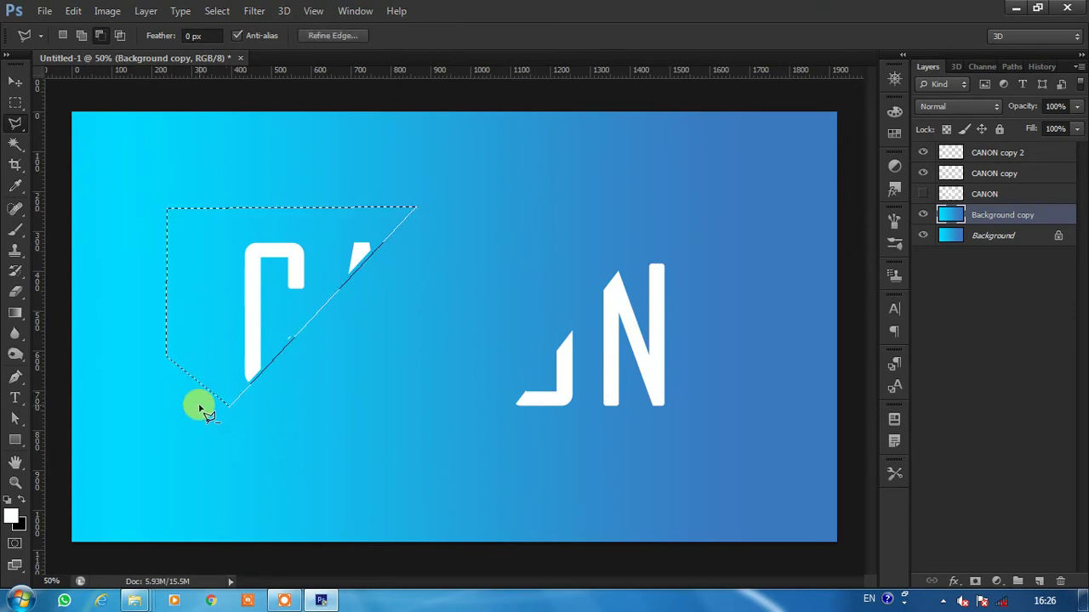
key(ctrl+j)
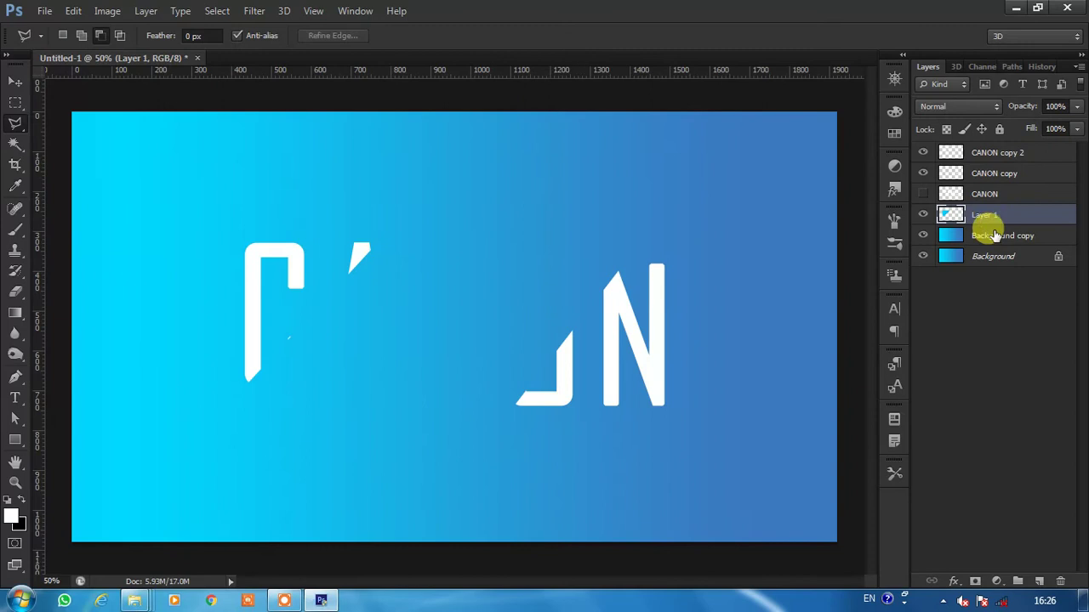
On Background copy, select the gradient area right of the O's diagonal cut.
click(996, 235)
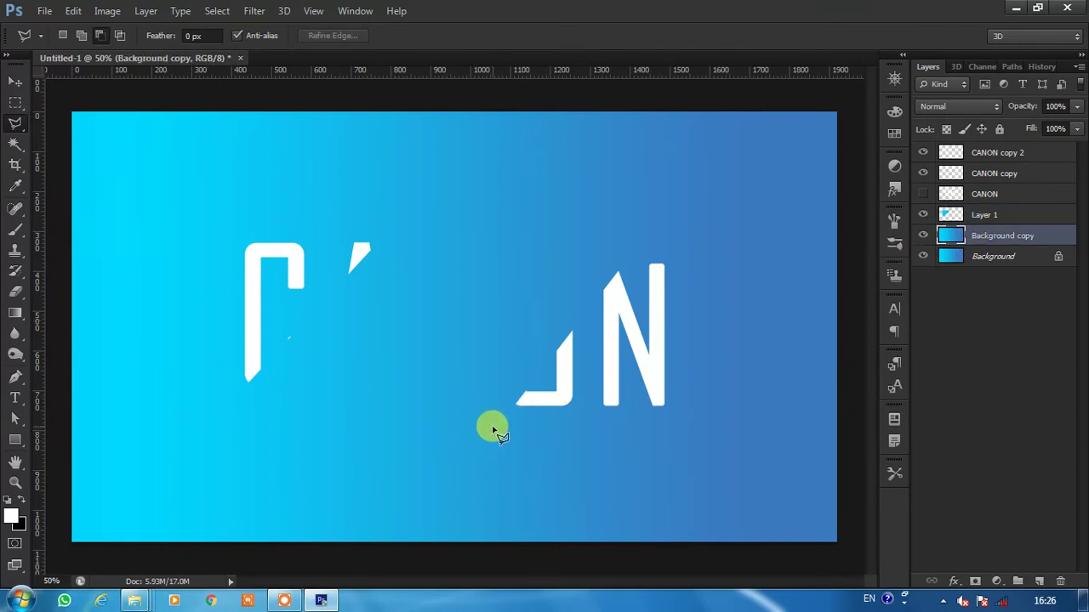
click(491, 424)
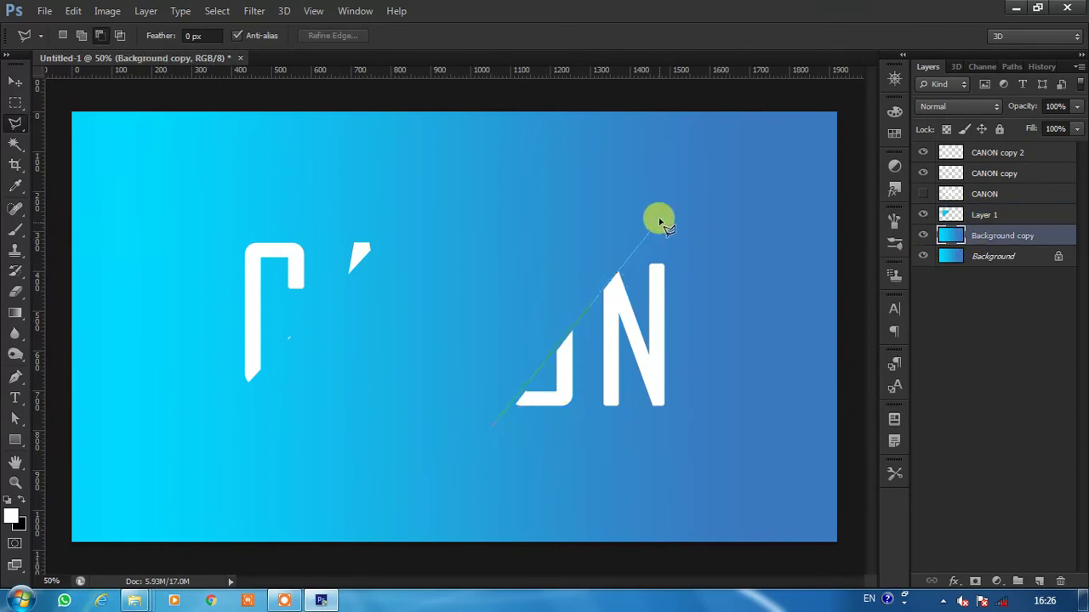
click(660, 218)
click(711, 253)
click(702, 443)
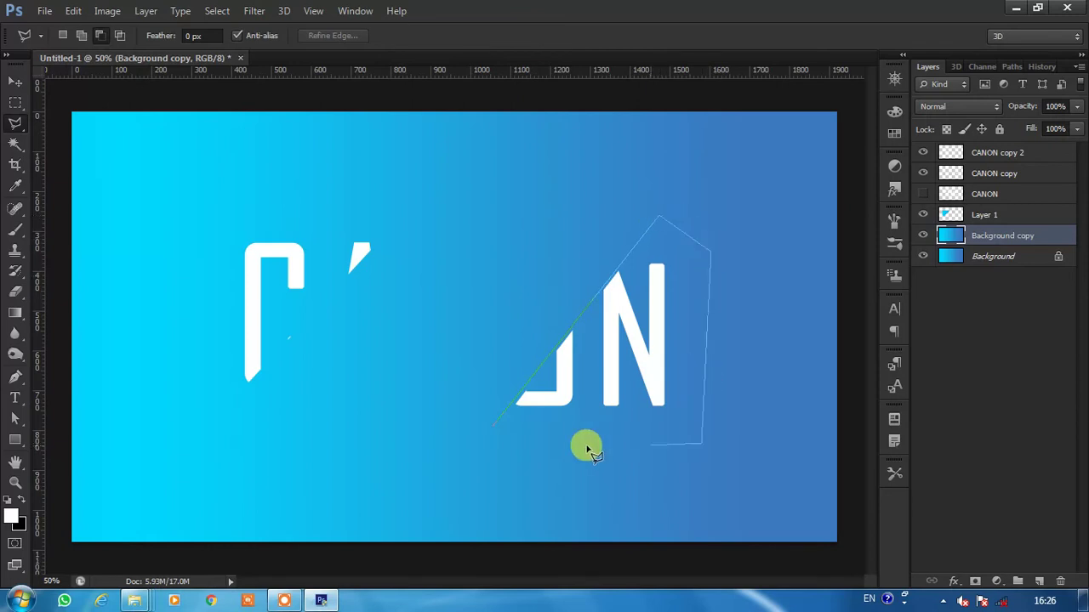
click(495, 430)
Copy the selected piece to Layer 2 and give it a Pin Light drop shadow.
key(ctrl+j)
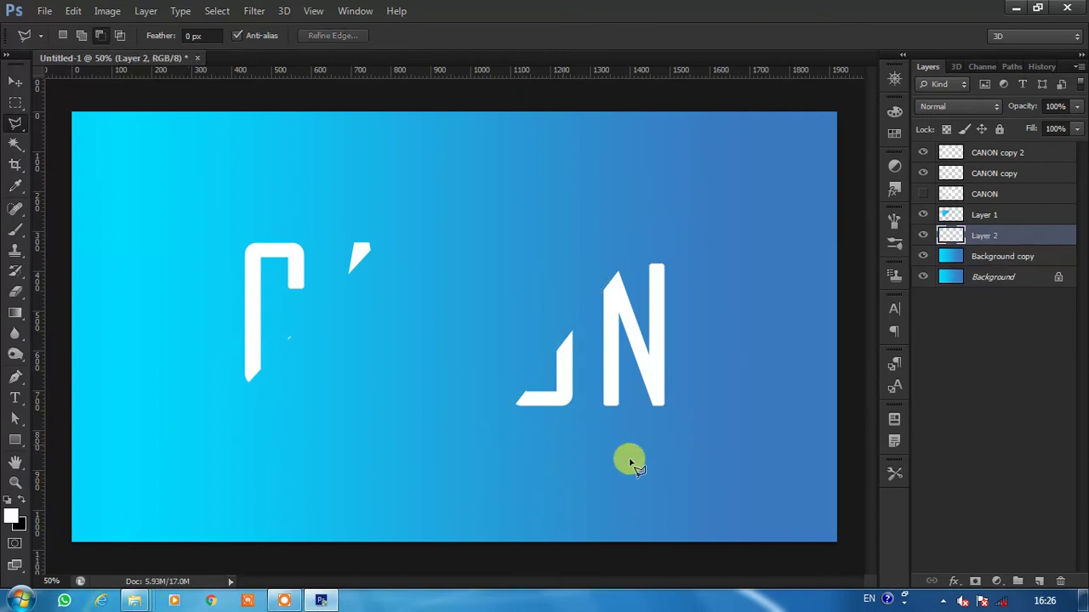
right_click(997, 238)
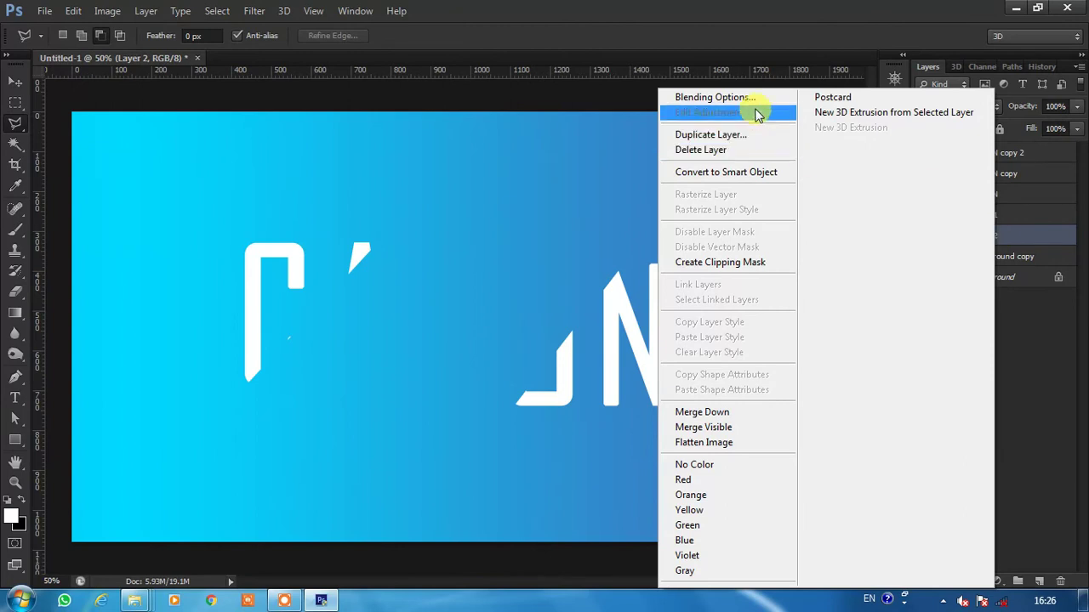
click(748, 99)
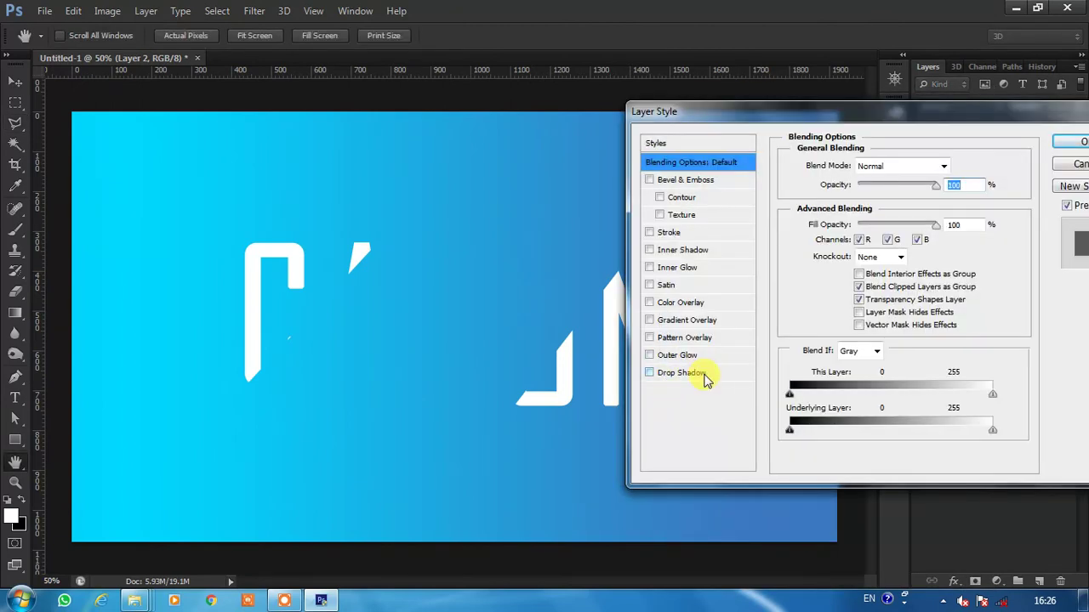
click(702, 378)
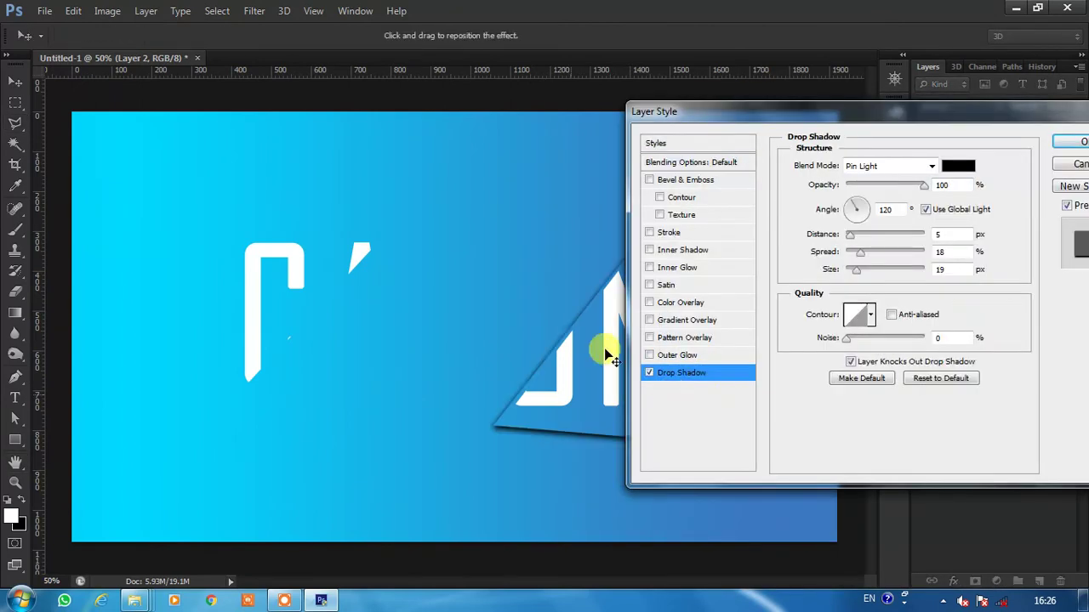
click(930, 166)
click(899, 439)
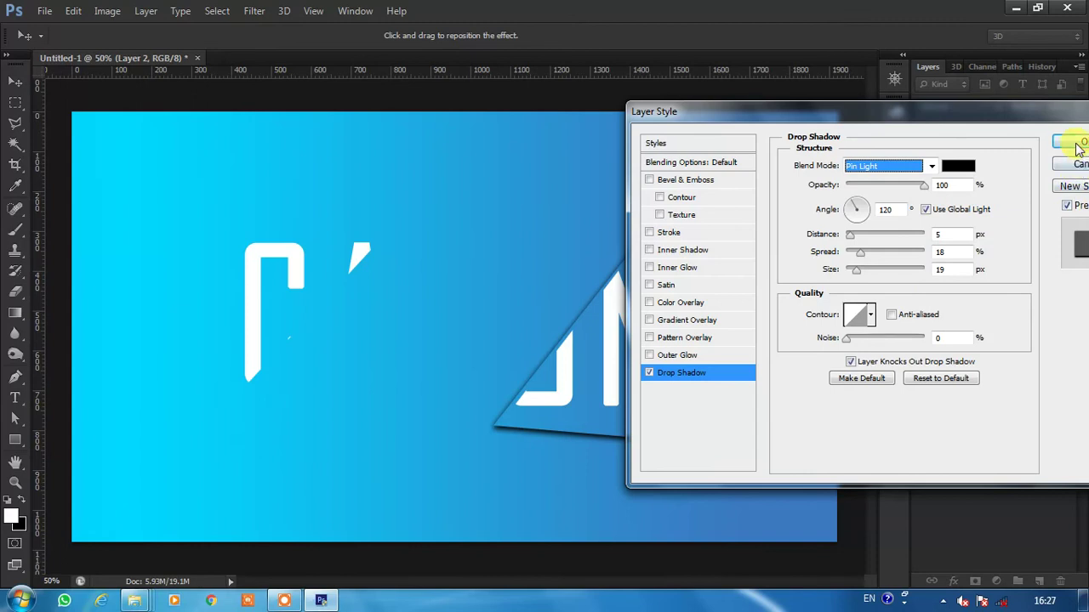
click(872, 383)
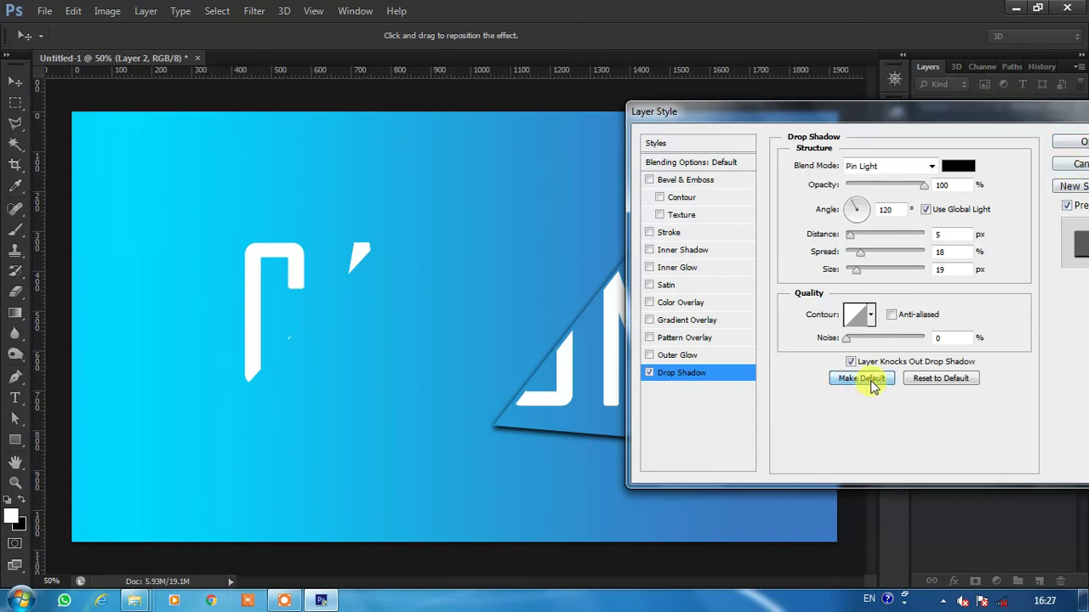
click(1074, 145)
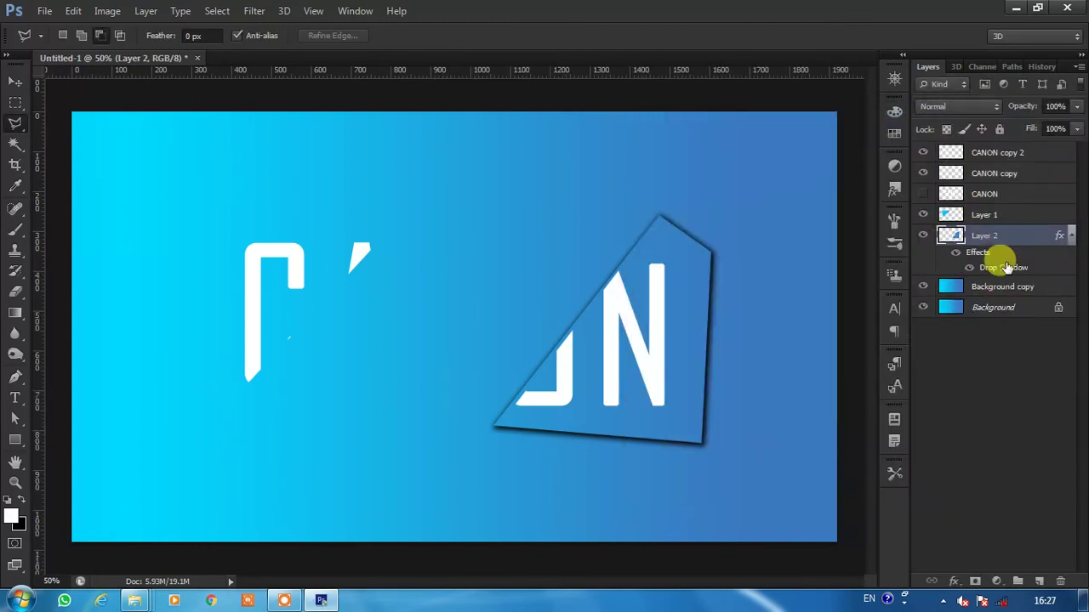
Split Layer 2's drop shadow onto its own layer and add a blank layer mask.
right_click(1006, 267)
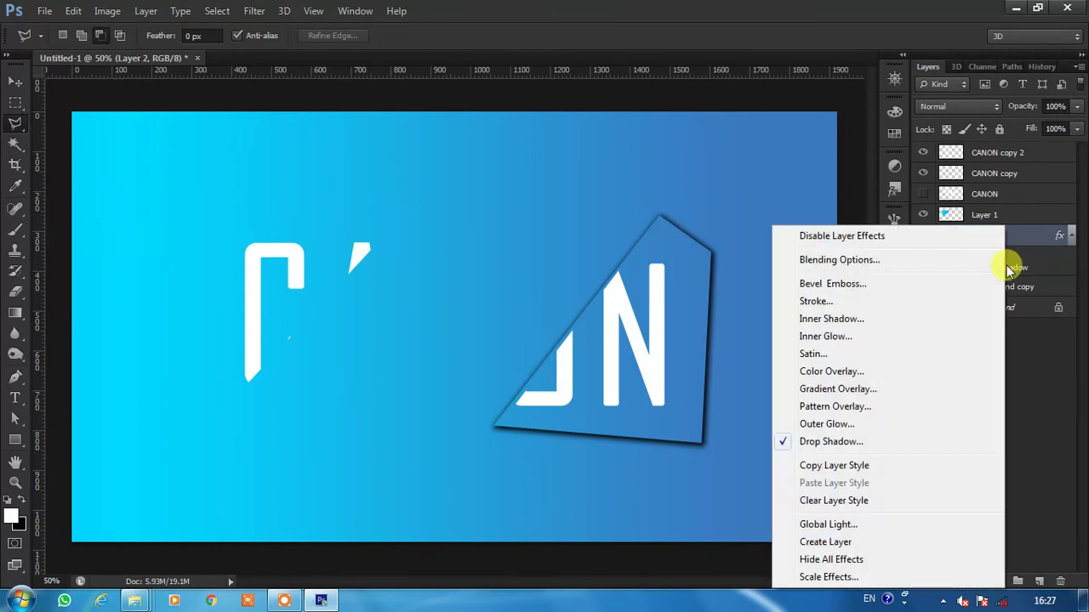
click(821, 541)
click(483, 240)
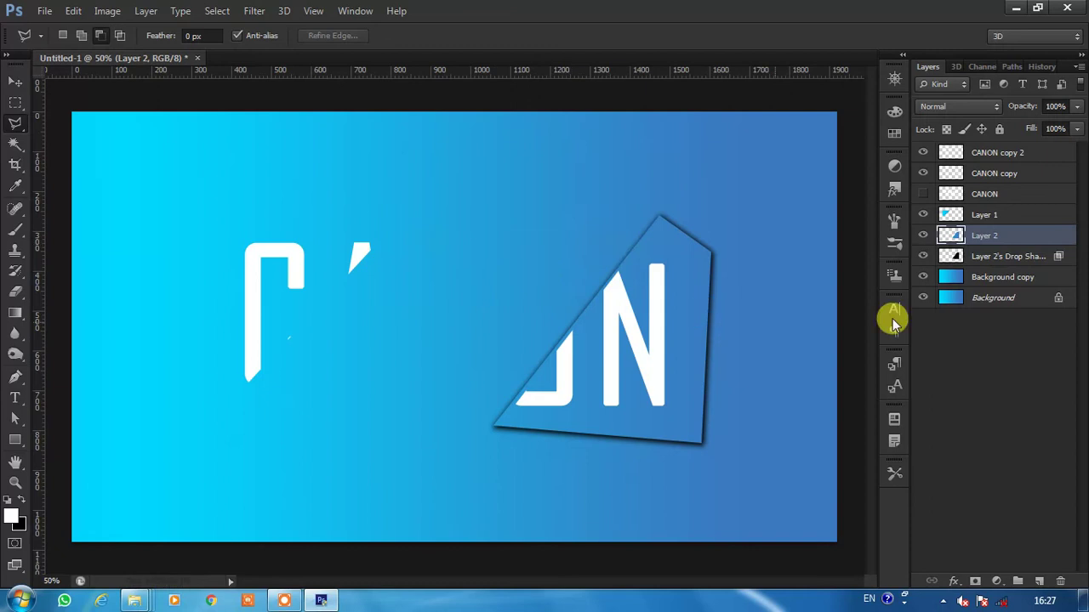
click(1005, 255)
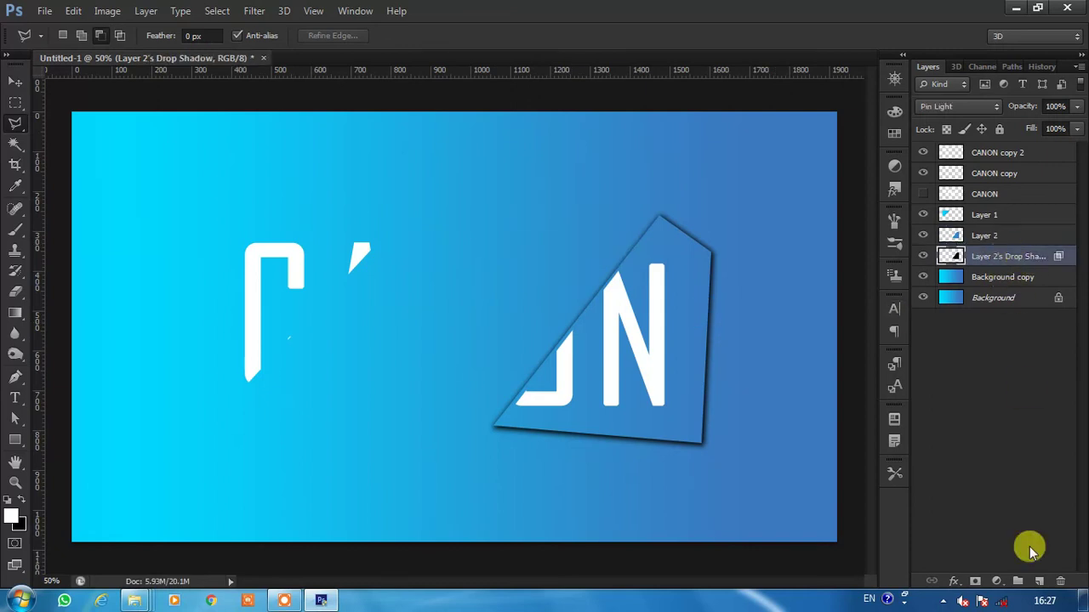
click(976, 581)
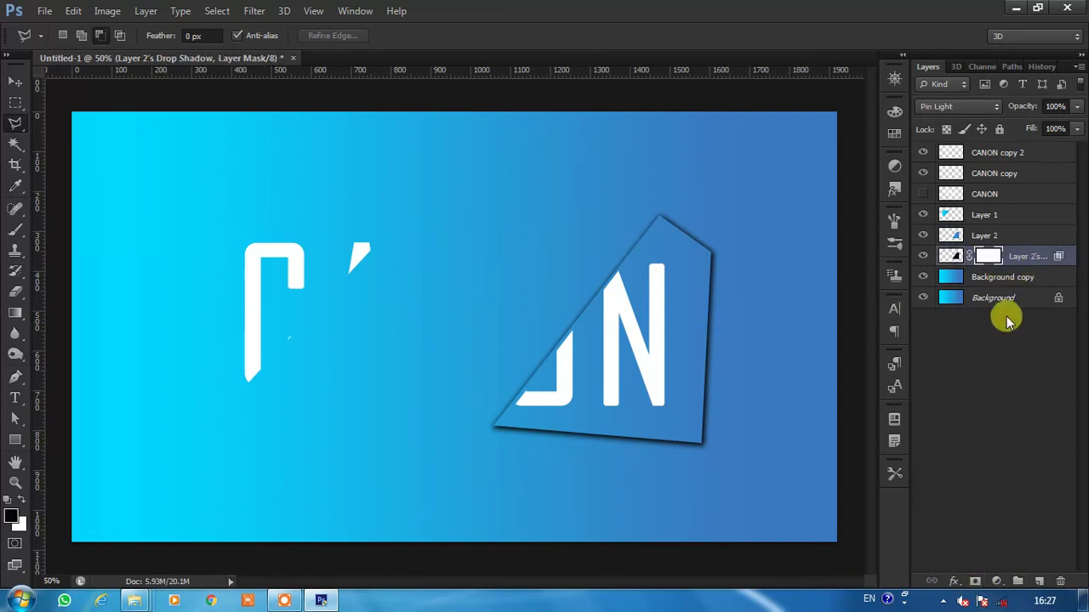
click(1000, 216)
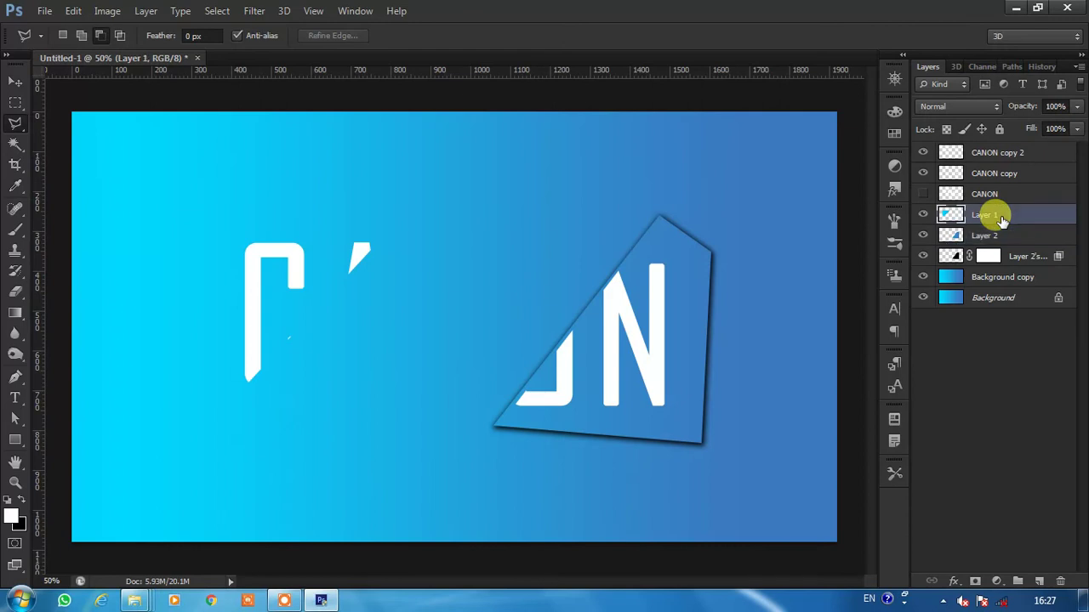
Add a drop shadow to Layer 1, the left slice.
right_click(1002, 219)
click(769, 97)
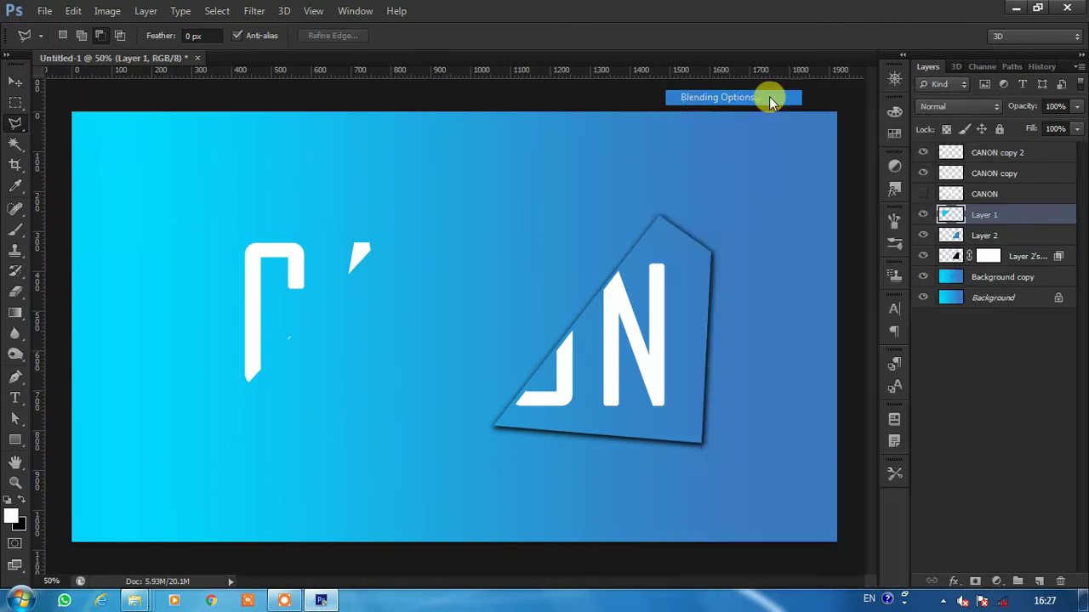
click(721, 378)
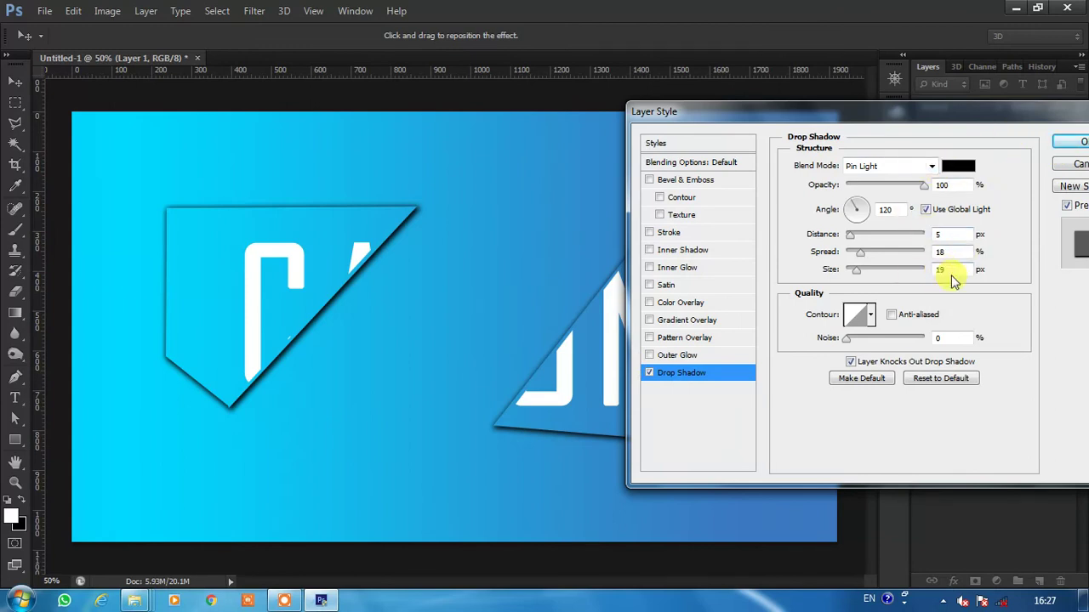
click(1065, 147)
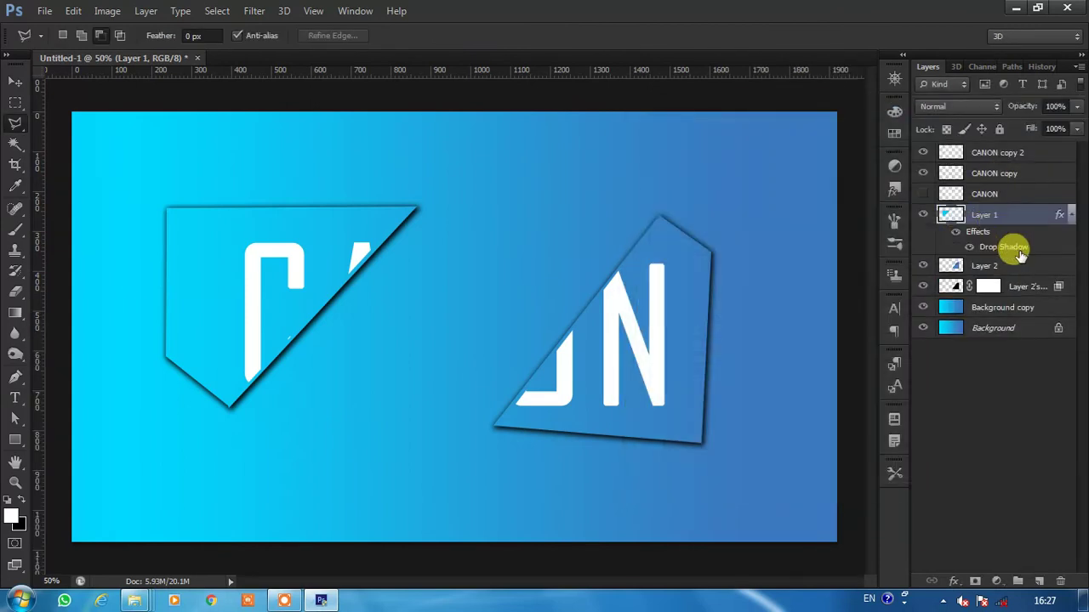
Separate Layer 1's drop shadow onto its own layer and give it a blank mask.
right_click(1009, 249)
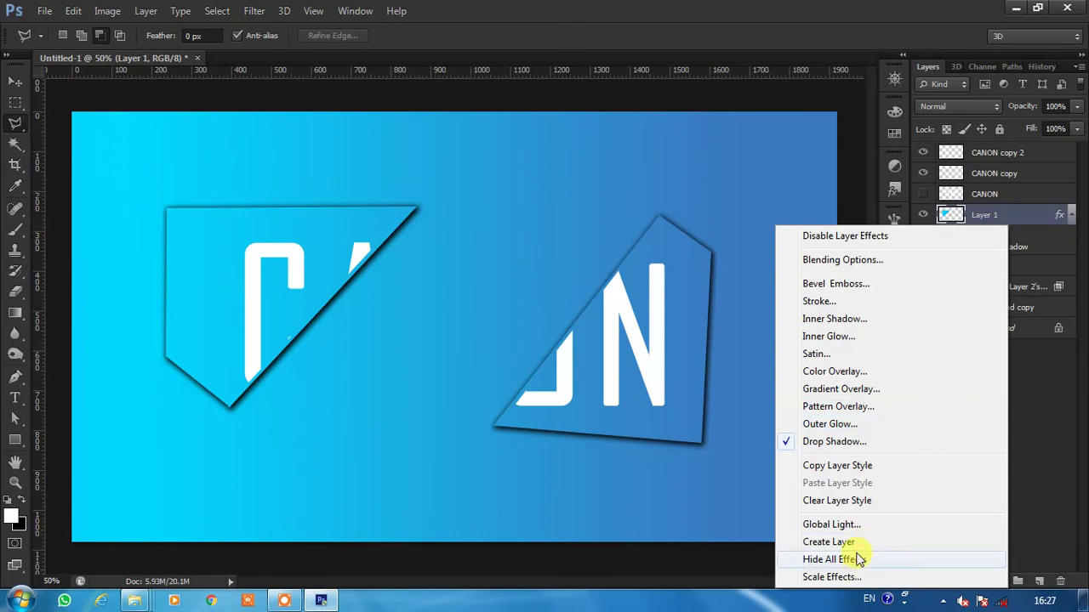
click(864, 543)
click(483, 238)
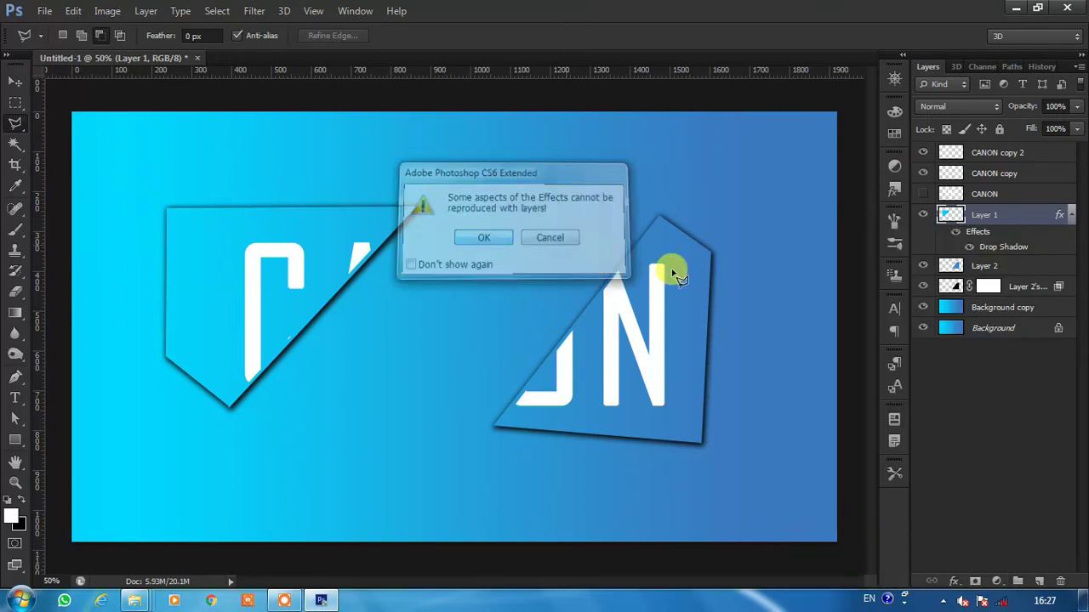
click(1004, 236)
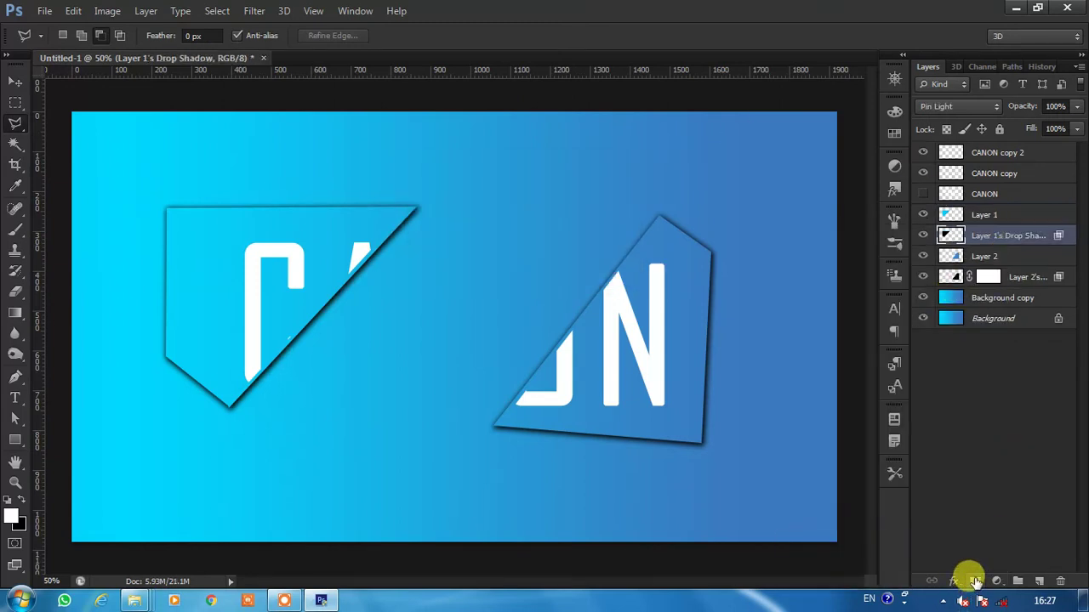
click(975, 582)
click(991, 277)
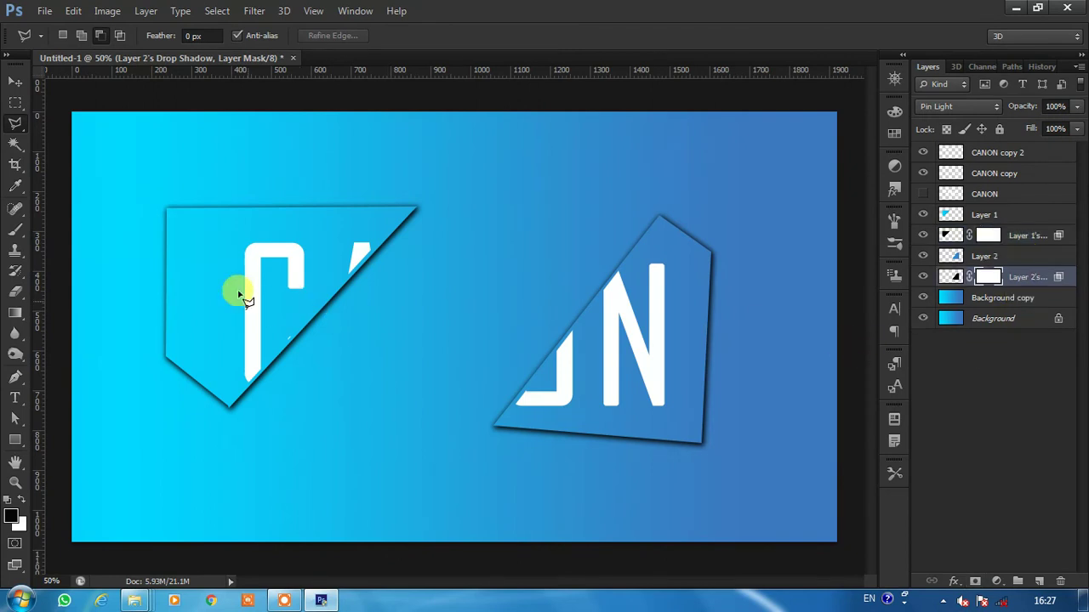
click(17, 226)
Brush out the outer parts of both shadow masks, leaving thin shadows along the cuts.
click(77, 226)
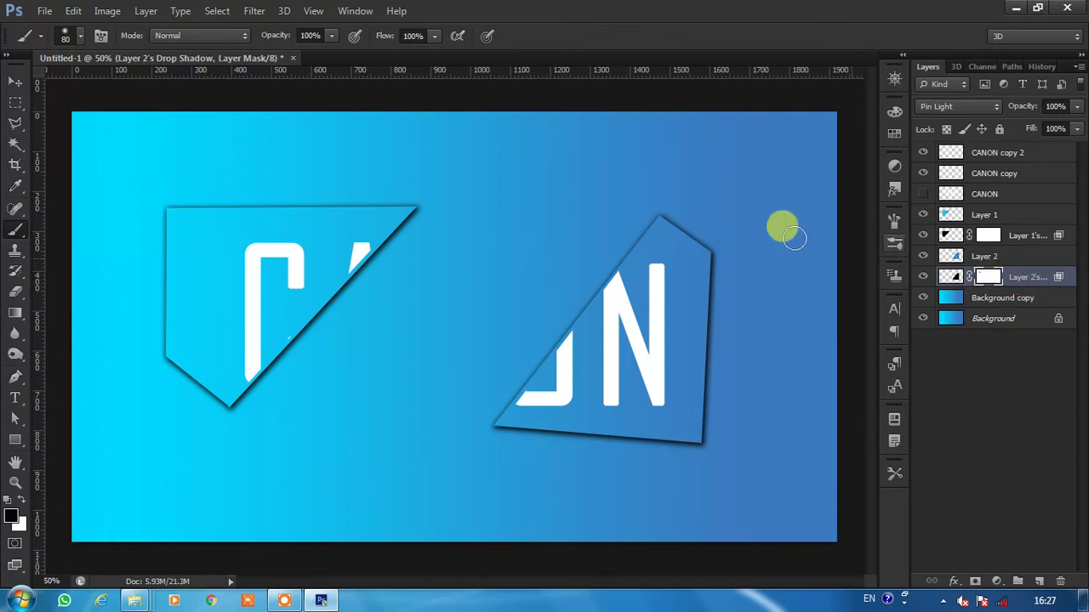
mouse_move(662, 215)
mouse_down()
mouse_move(687, 240)
mouse_move(706, 382)
mouse_up()
mouse_move(695, 223)
mouse_down()
mouse_move(702, 438)
mouse_move(524, 439)
mouse_move(545, 435)
mouse_move(724, 271)
mouse_move(722, 308)
mouse_move(699, 206)
mouse_move(708, 285)
mouse_move(583, 444)
mouse_move(511, 418)
mouse_move(809, 442)
mouse_up()
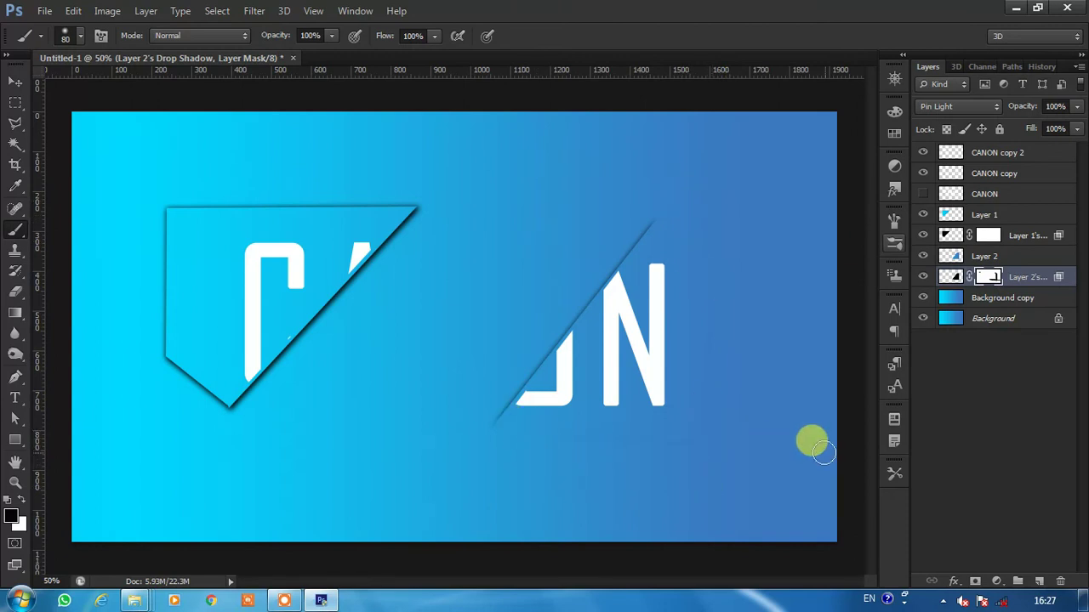
click(987, 236)
mouse_move(234, 189)
mouse_down()
mouse_move(145, 189)
mouse_move(179, 210)
mouse_move(398, 186)
mouse_move(276, 196)
mouse_move(388, 188)
mouse_move(369, 187)
mouse_up()
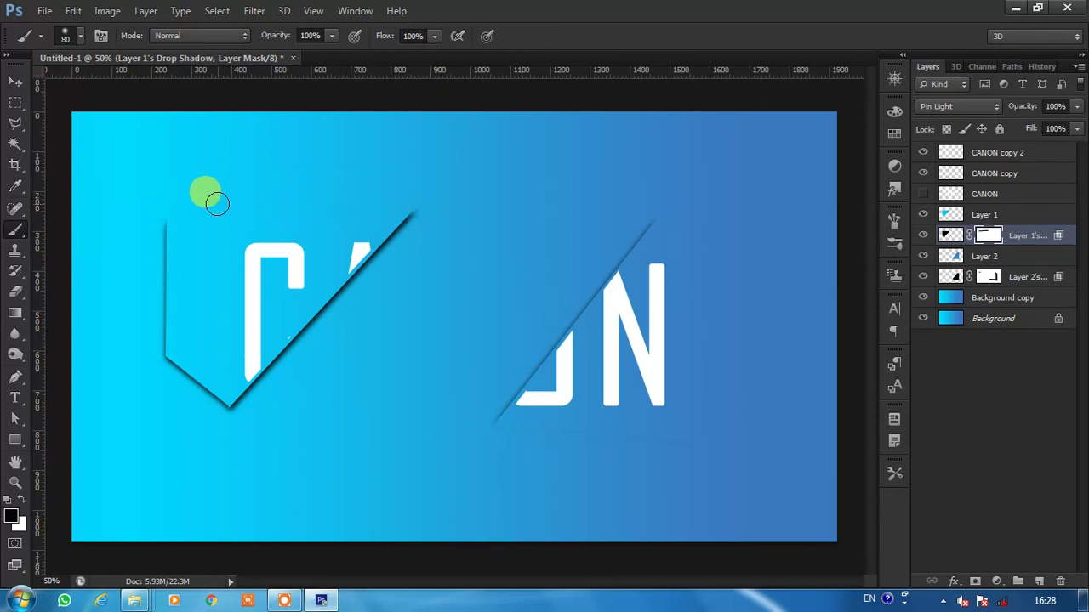
mouse_move(165, 220)
mouse_down()
mouse_move(145, 369)
mouse_move(165, 414)
mouse_move(162, 345)
mouse_move(186, 356)
mouse_move(221, 400)
mouse_move(212, 182)
mouse_move(243, 211)
mouse_up()
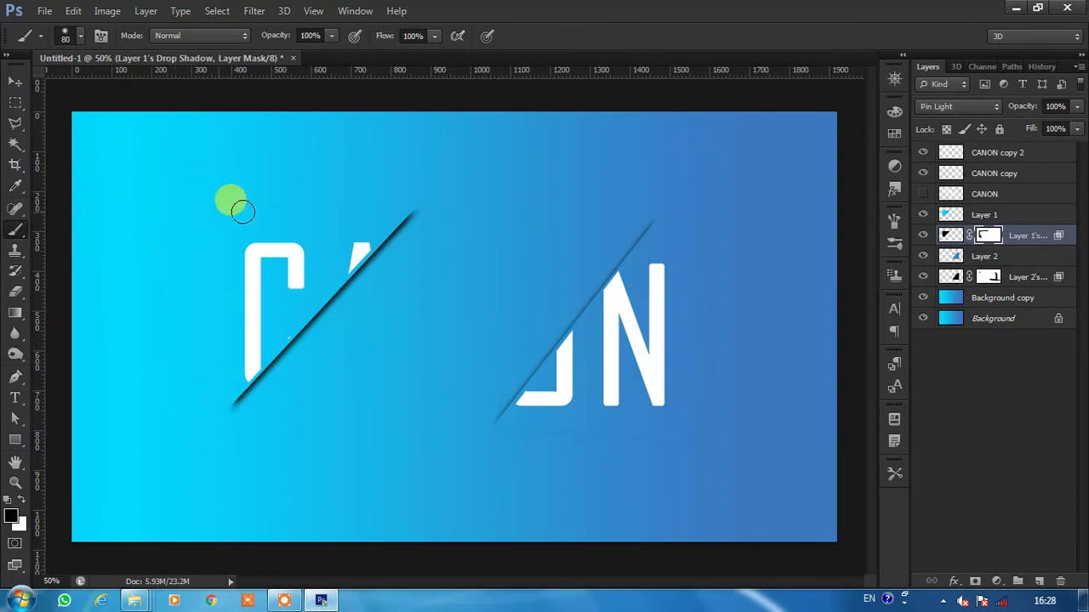
Toggle the CANON layer's visibility to compare, leave it visible, and inspect the slash shadows at 50% zoom.
double_click(923, 194)
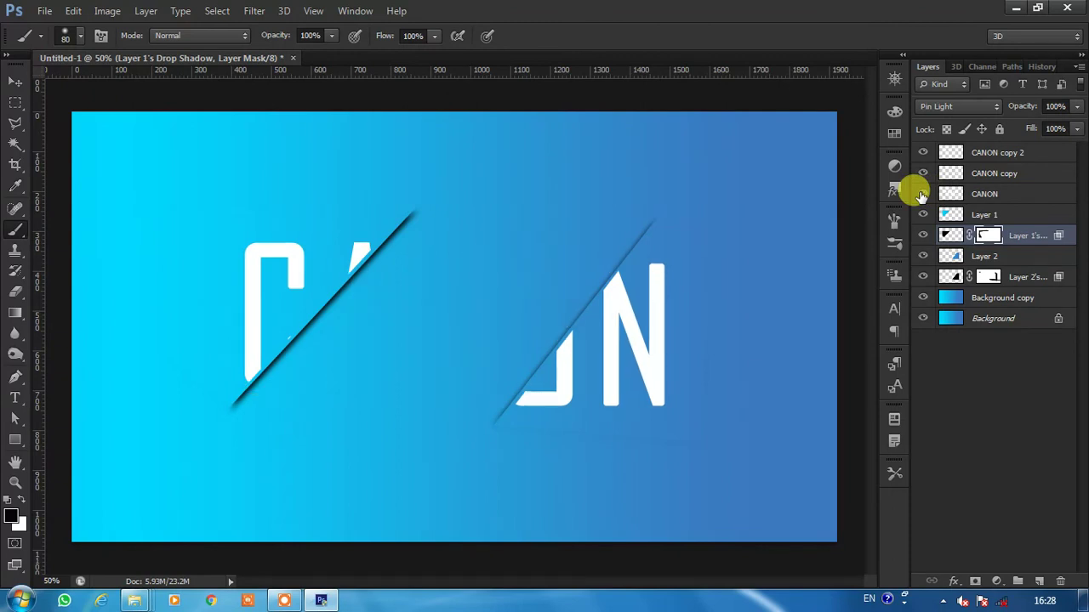
double_click(921, 194)
double_click(922, 195)
click(921, 195)
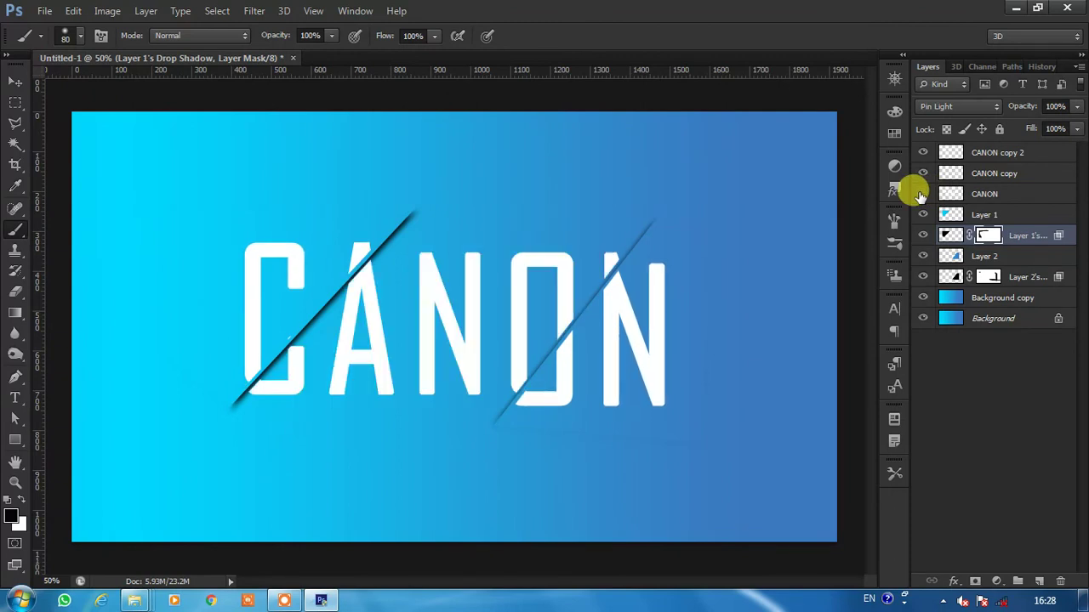
click(921, 195)
click(921, 195)
click(922, 194)
click(923, 194)
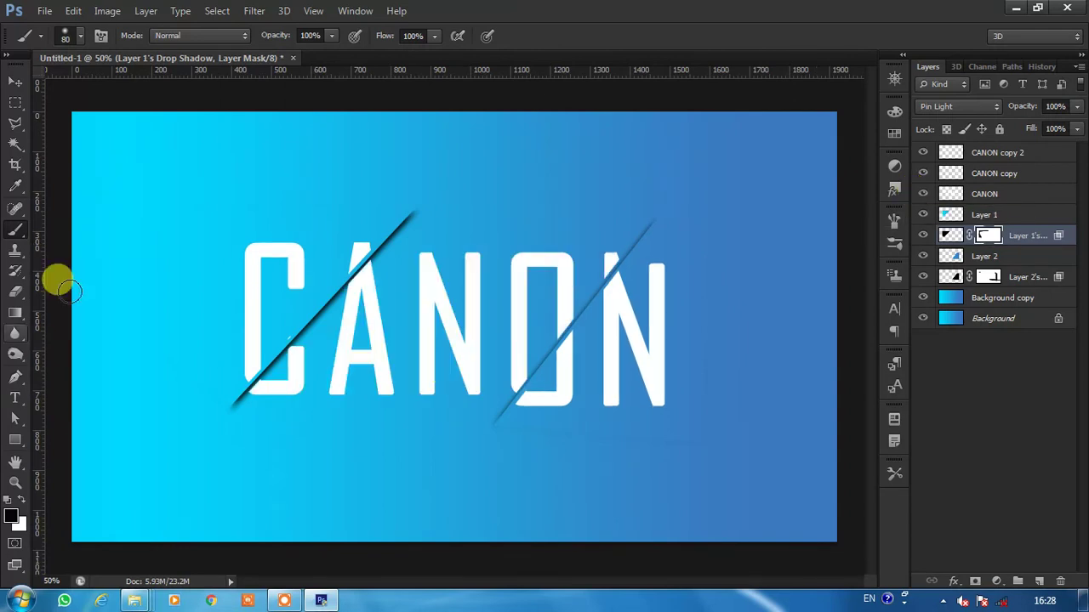
key(ctrl+plus)
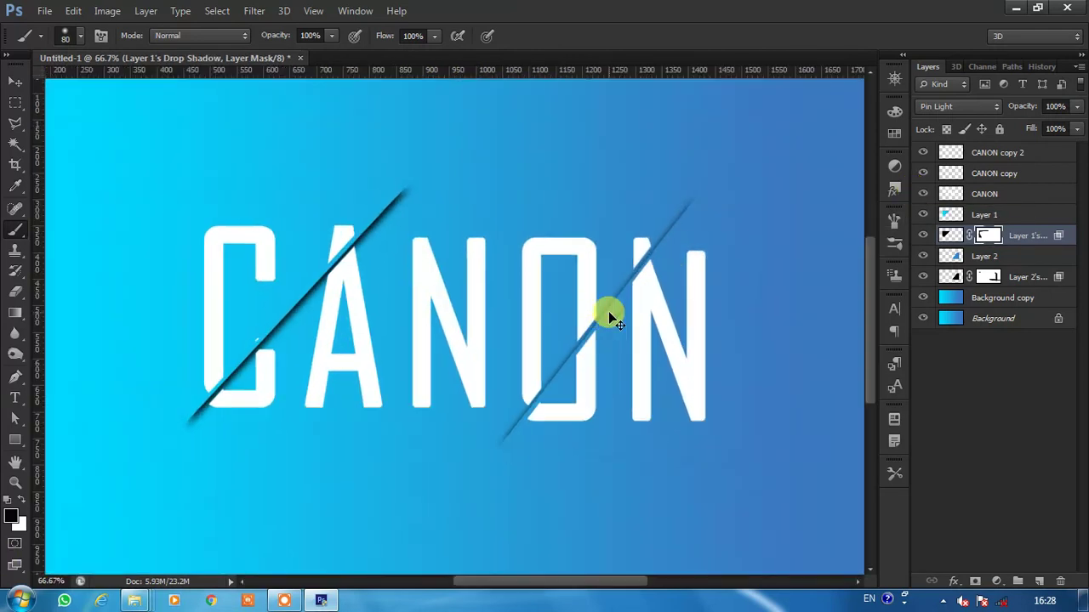
key(ctrl+minus)
key(ctrl+minus)
key(ctrl+plus)
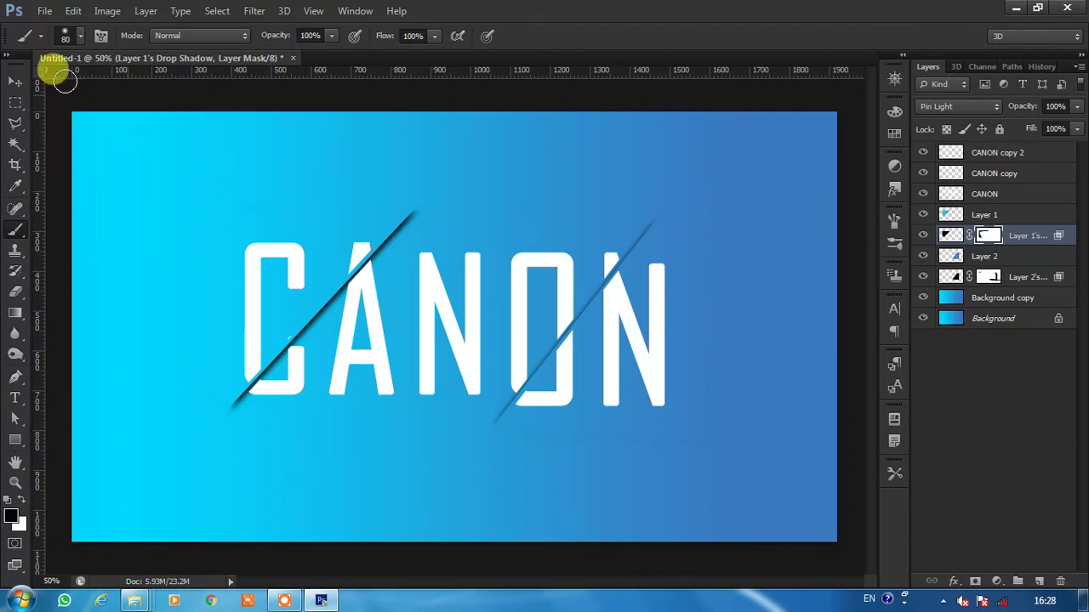